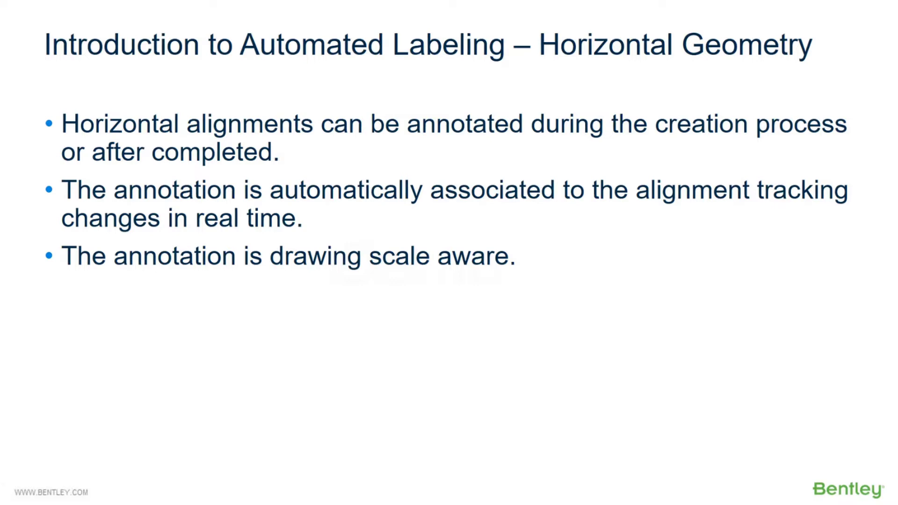
key("Right")
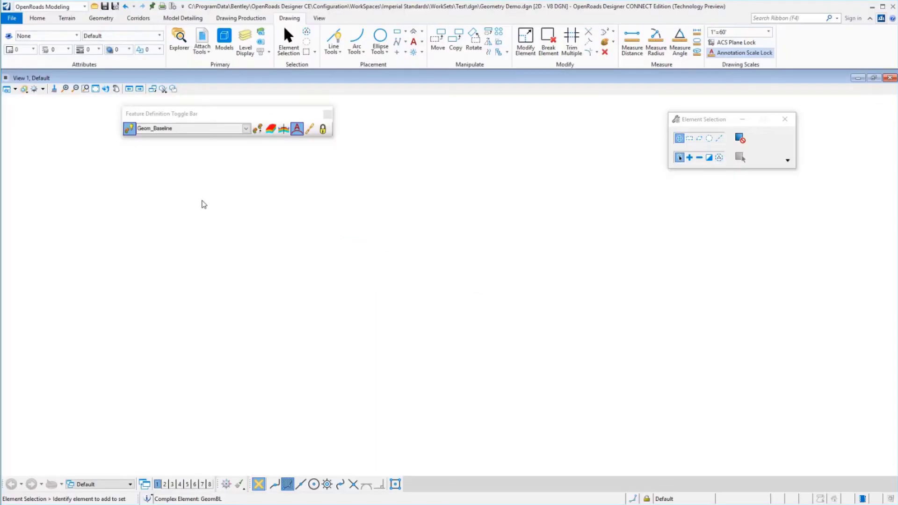
- Set the active feature definition to Geom_Baseline from the Alignment group
left_click(101, 18)
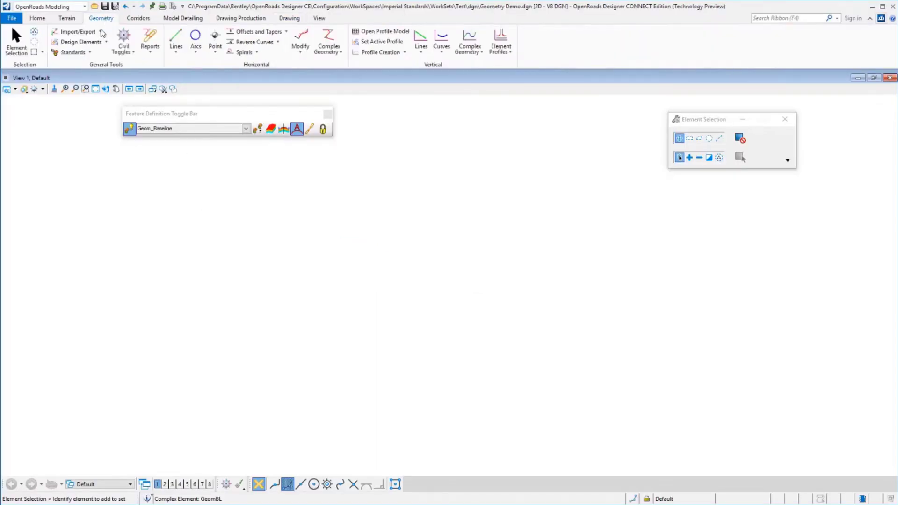
left_click(90, 53)
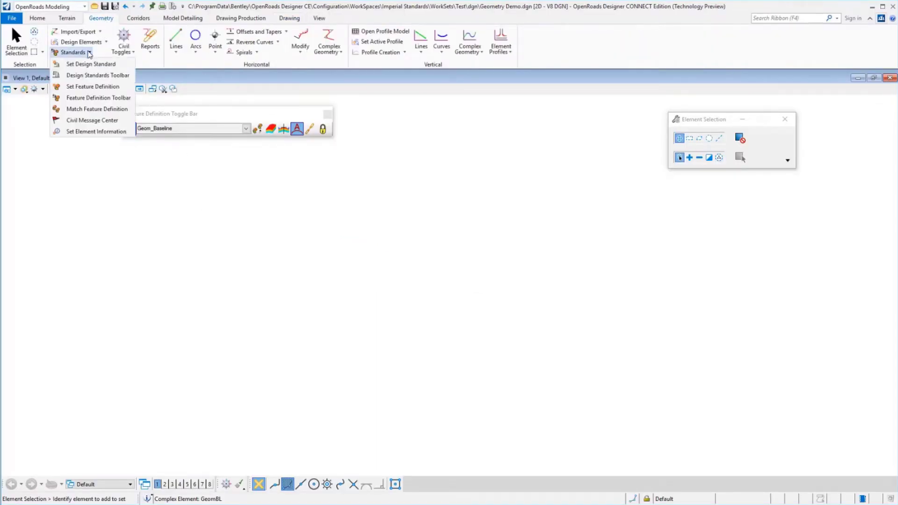
left_click(99, 155)
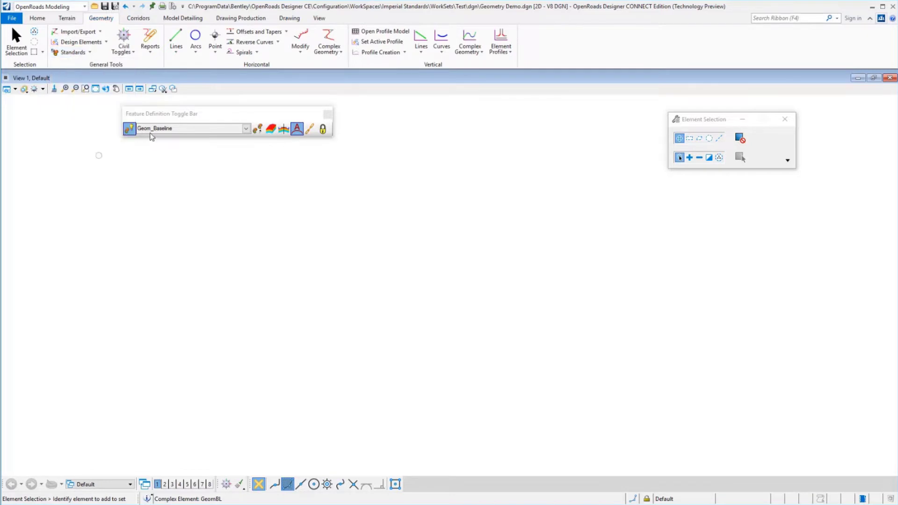
left_click(245, 129)
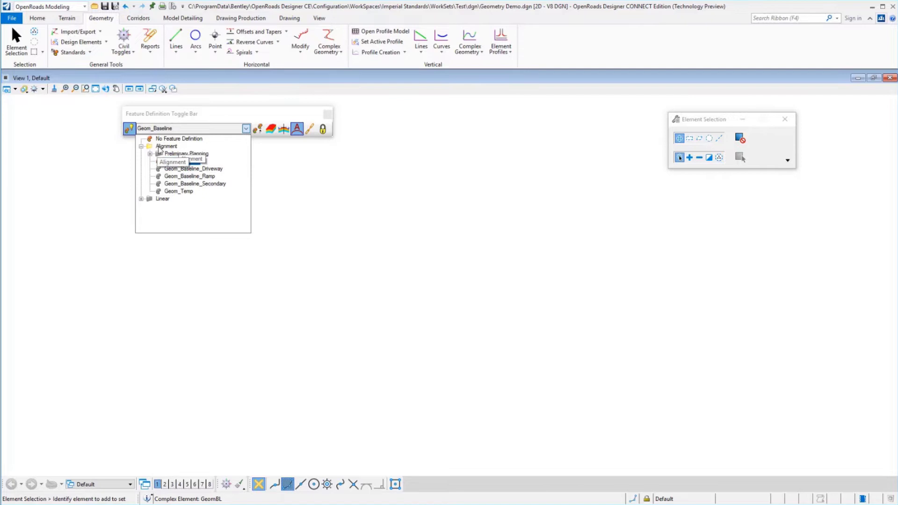
left_click(178, 162)
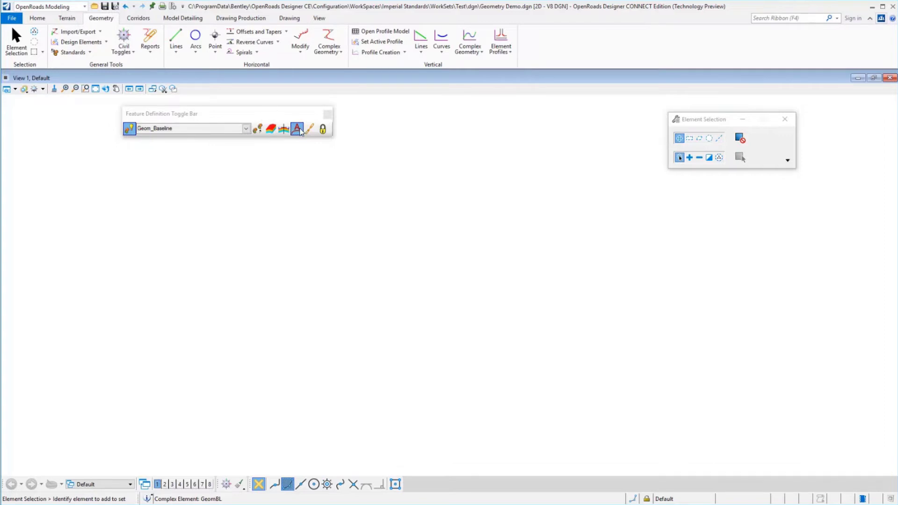
- Draw a horizontal alignment named GeomBL by three PIs with a 500' curve radius, ending about 480 ft along and curving right
left_click(329, 37)
left_click(86, 264)
left_click(248, 220)
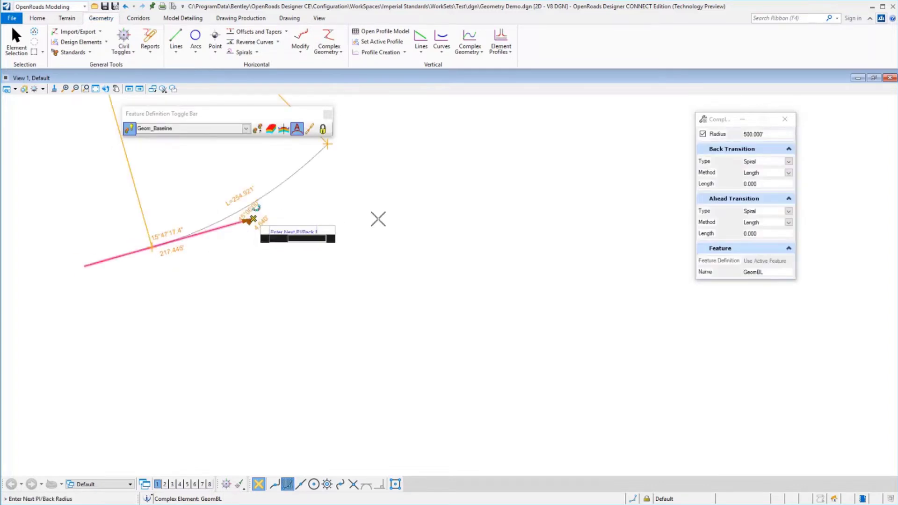
left_click(466, 241)
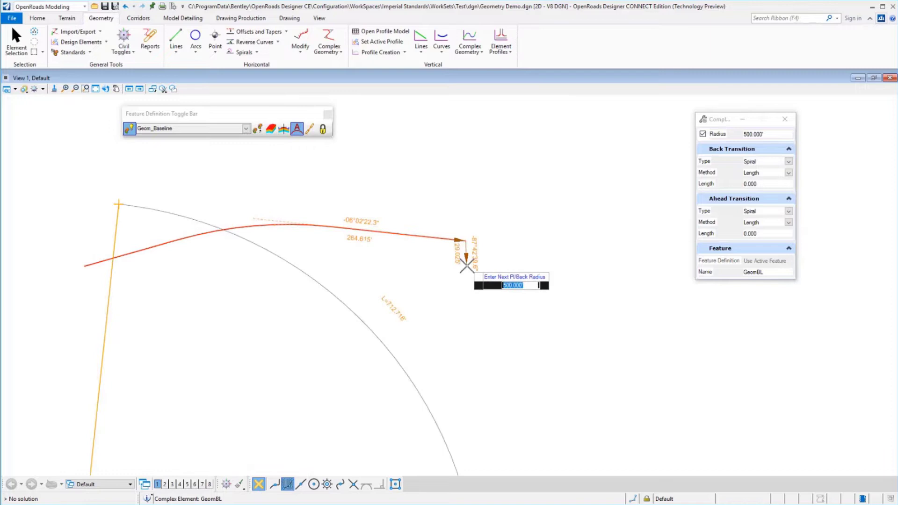
right_click(523, 296)
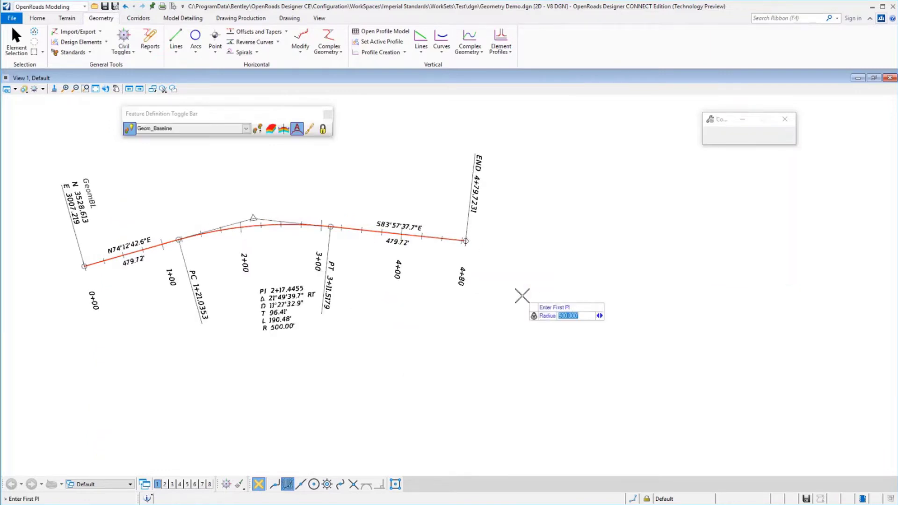
right_click(491, 327)
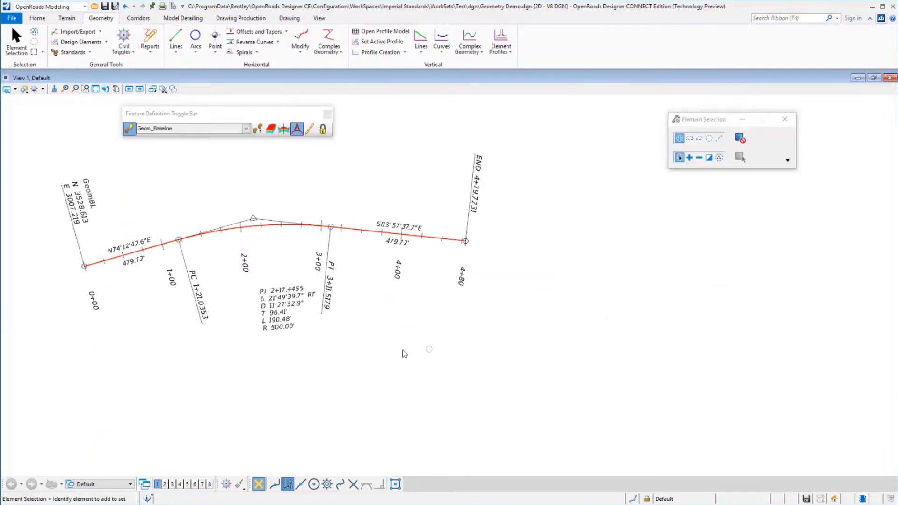
- Set the radius of the alignment's curve to 750'
left_click(253, 225)
left_click(192, 261)
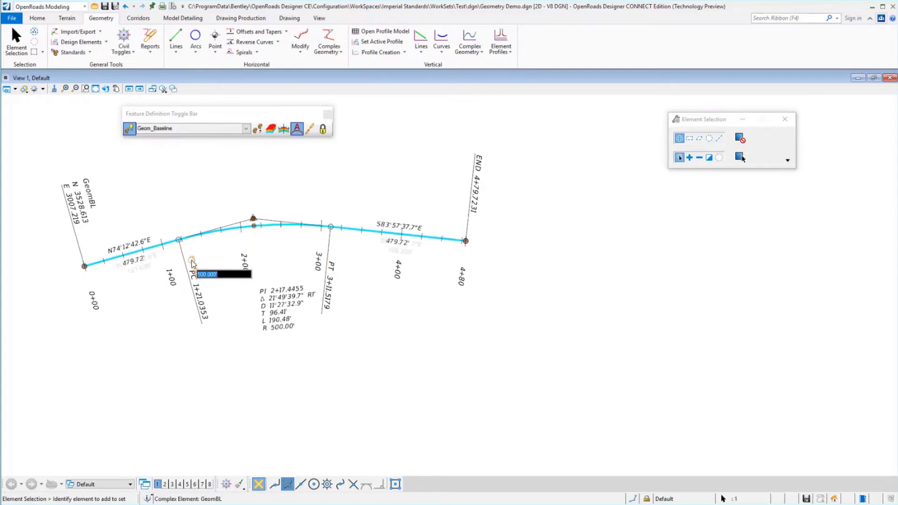
type("750")
key("Return")
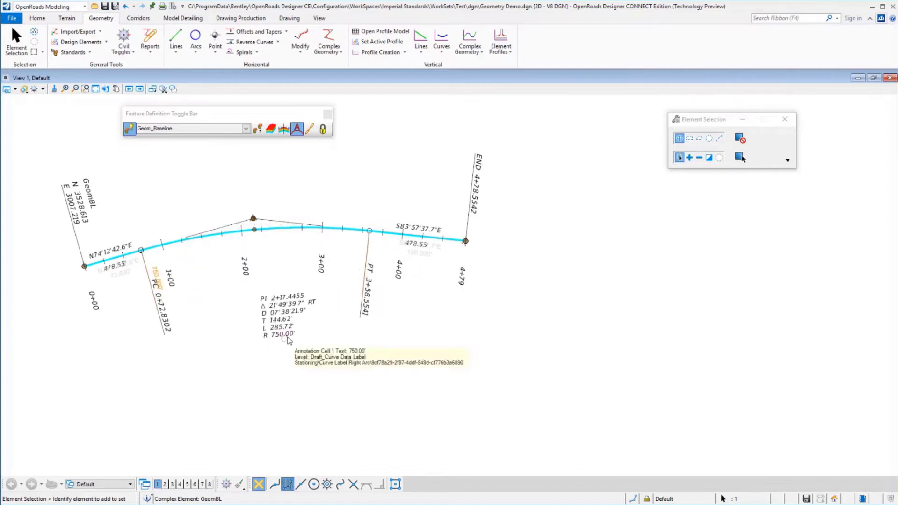
- Move the alignment's end point farther east, extending the alignment to about 653 ft
left_click(458, 295)
left_click(468, 243)
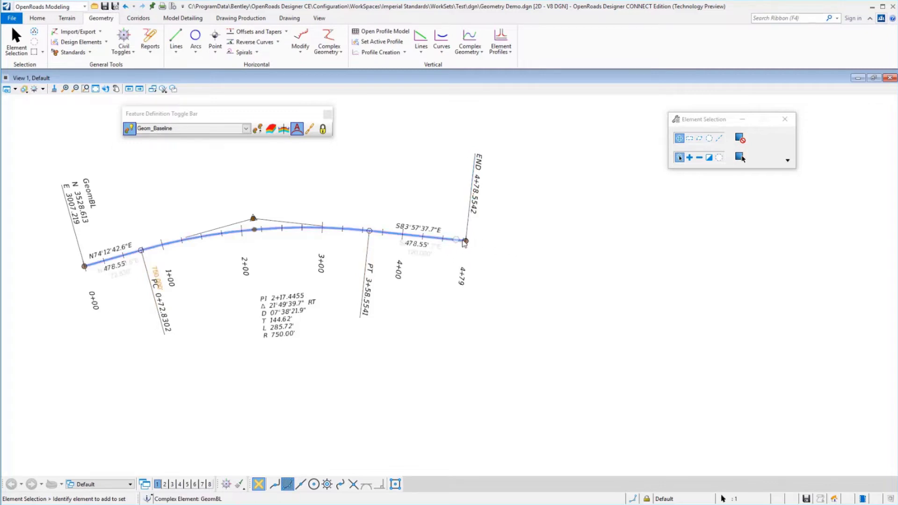
left_click(465, 242)
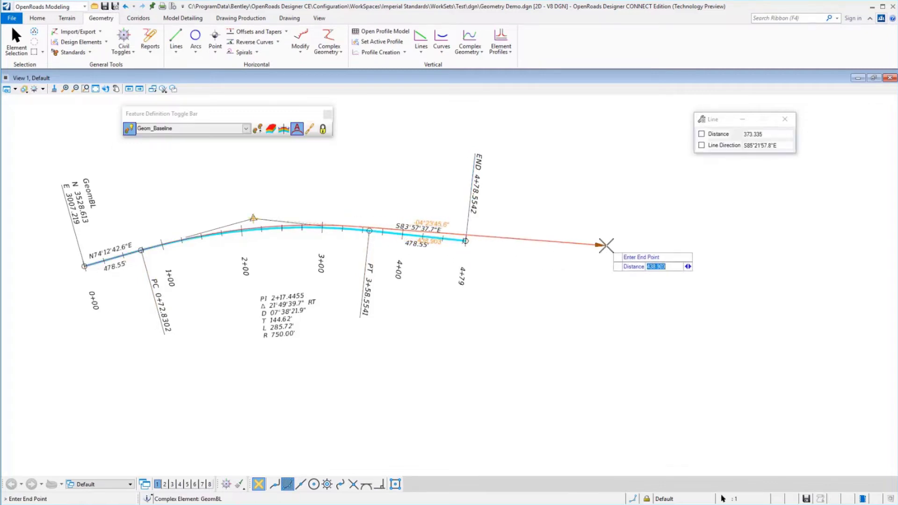
left_click(517, 279)
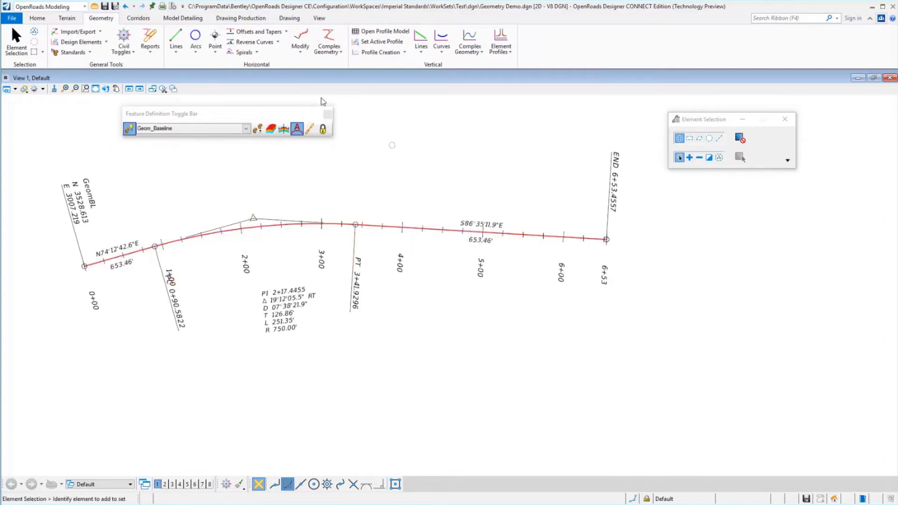
- Add a station equation to the alignment with back station 4+00 and ahead station a 4+25
left_click(301, 55)
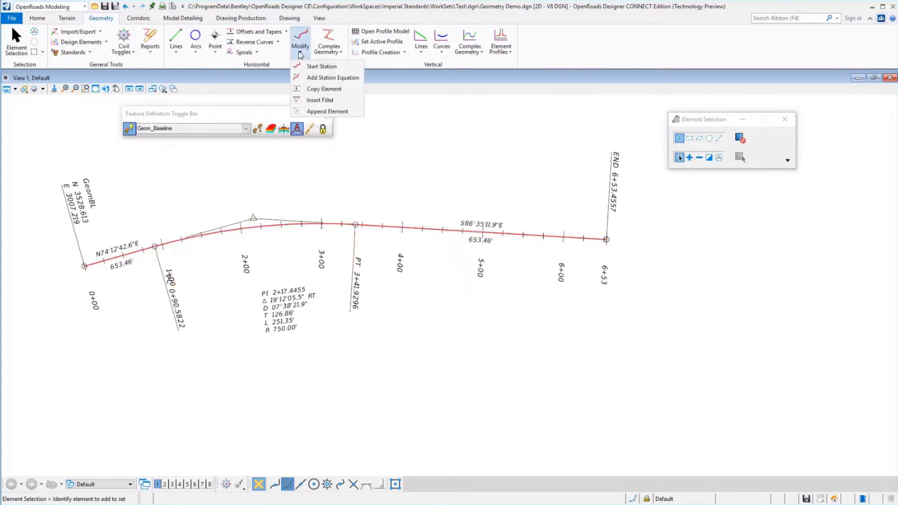
left_click(311, 78)
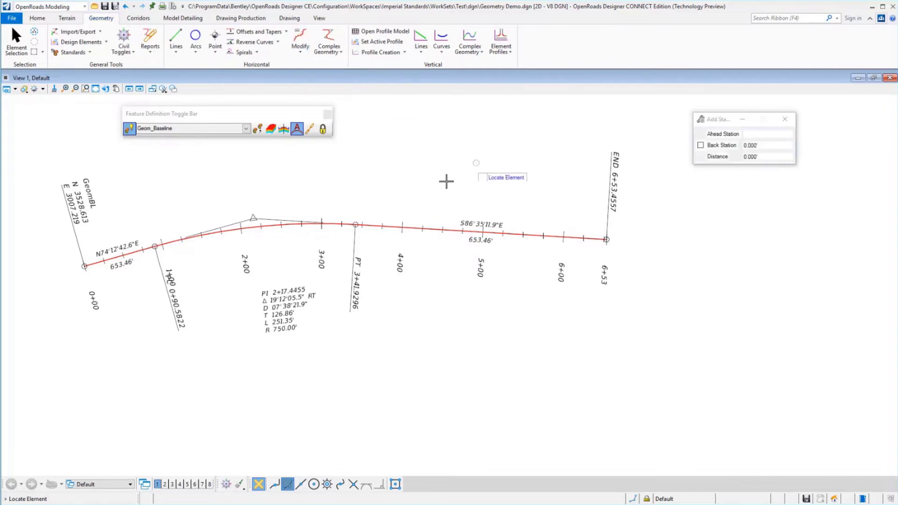
left_click(435, 229)
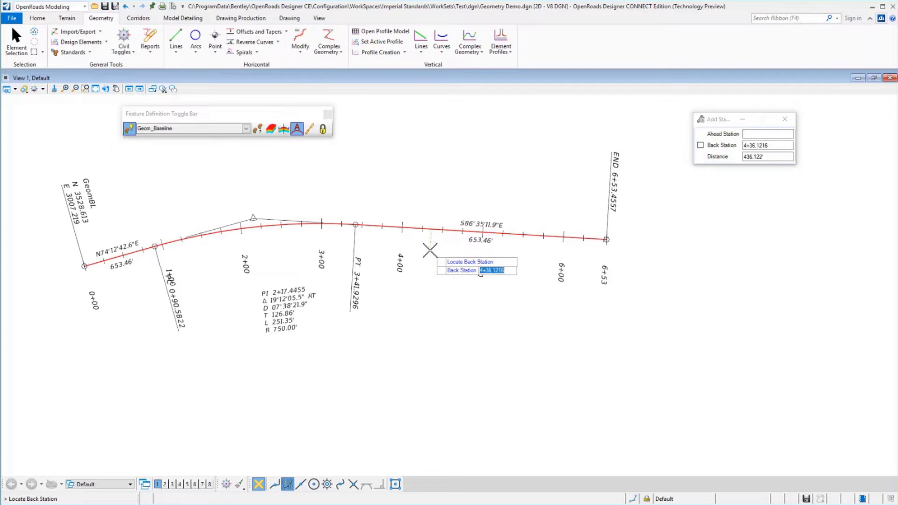
type("4+00")
key("Return")
left_click(430, 251)
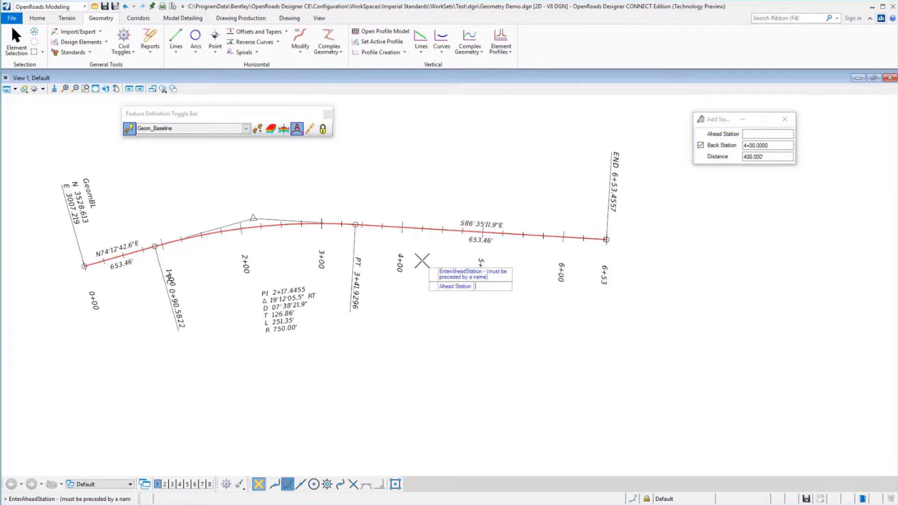
type("a 4+25")
key("Return")
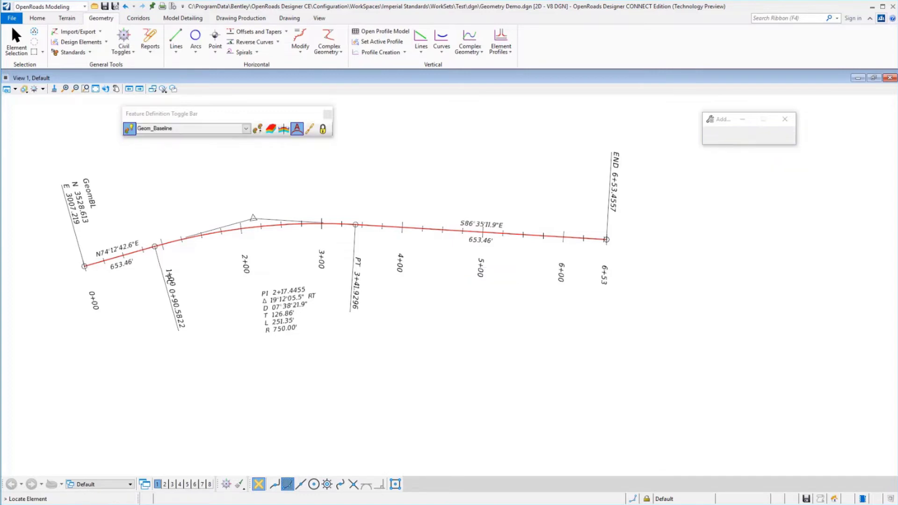
- Remove the model annotations from the alignment
scroll(496, 307, "down", 1)
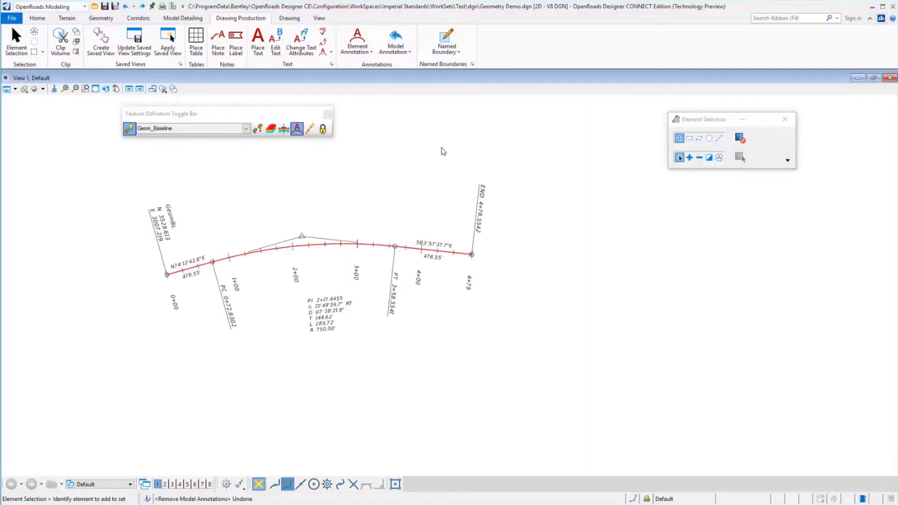
left_click(396, 37)
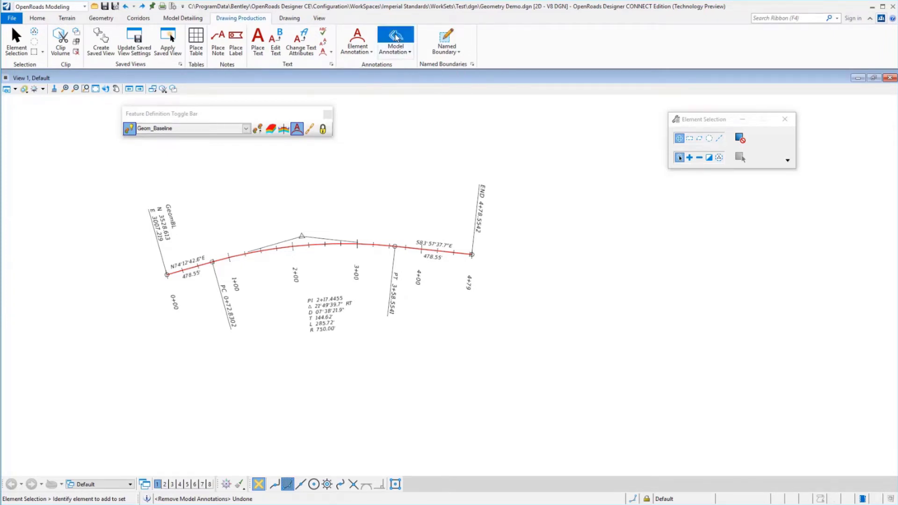
left_click(382, 124)
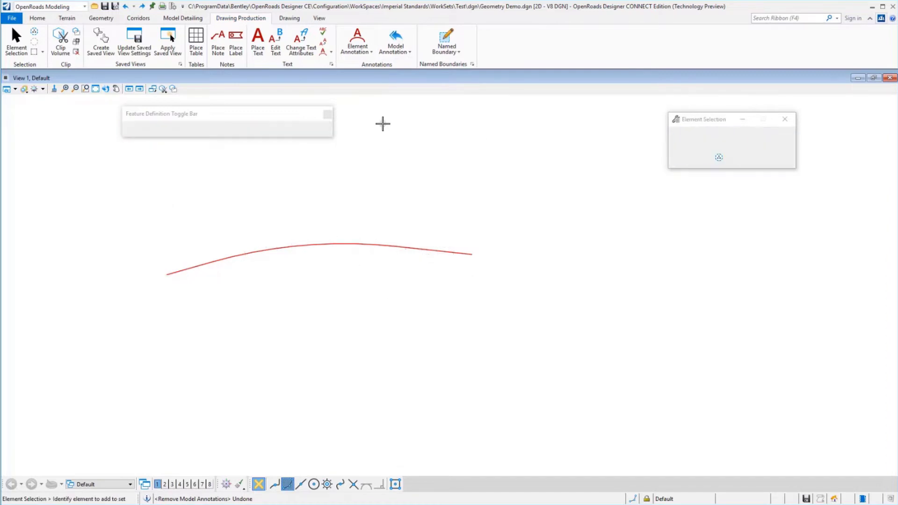
- Annotate the current model again with All Drawing Models turned off and no annotation group selected
left_click(409, 52)
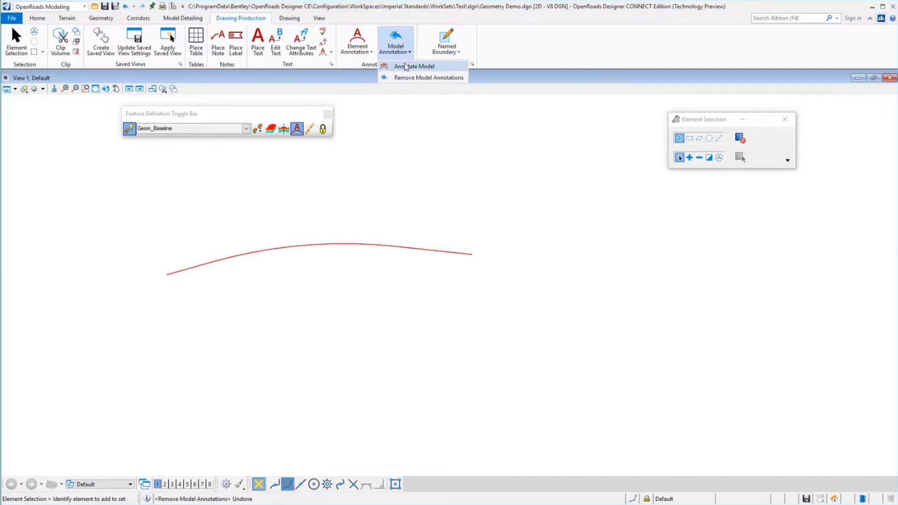
left_click(405, 67)
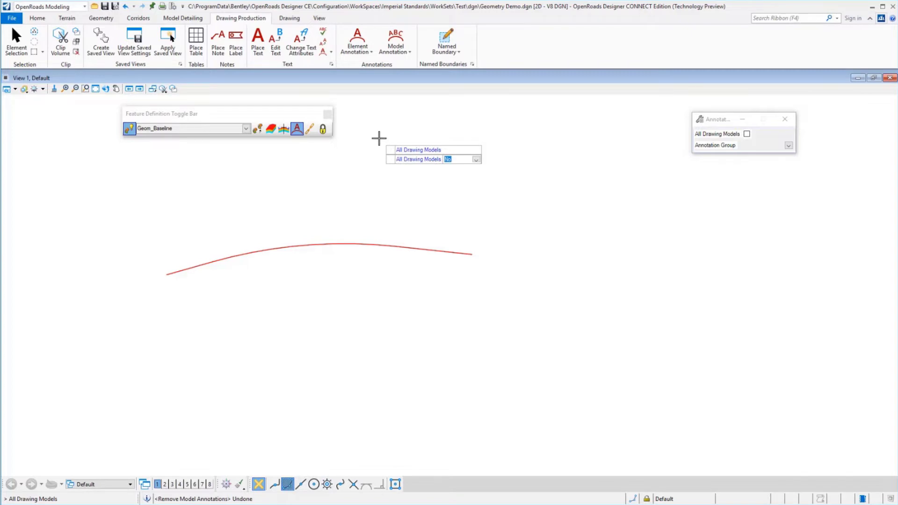
left_click(379, 138)
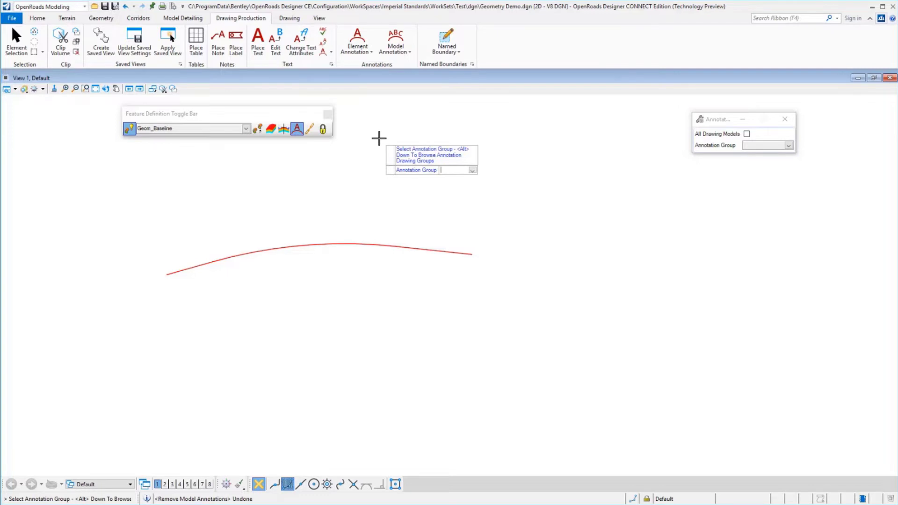
left_click(379, 138)
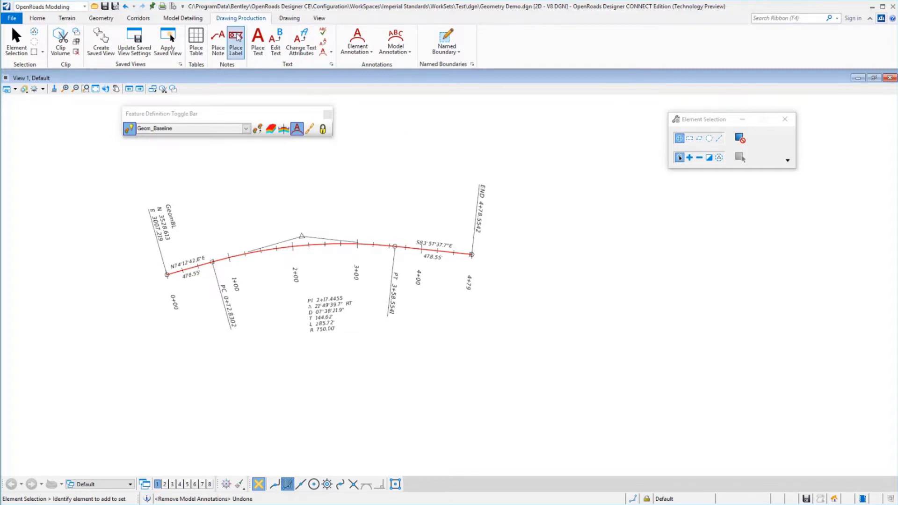
- Place a _Lbl_Pln_Sta-Off cell label on the alignment at station 4+00, offset about 6.3 ft, with its callout below the final tangent
left_click(236, 41)
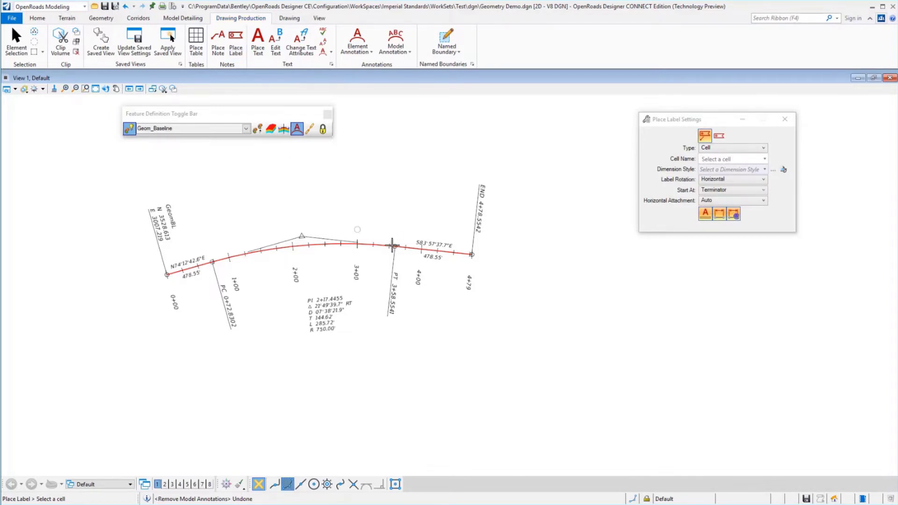
scroll(401, 243, "up", 4)
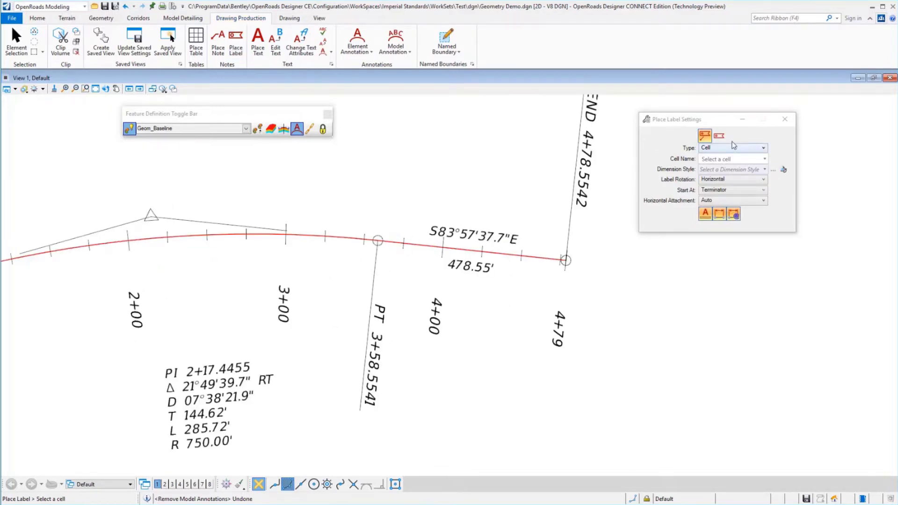
left_click(765, 160)
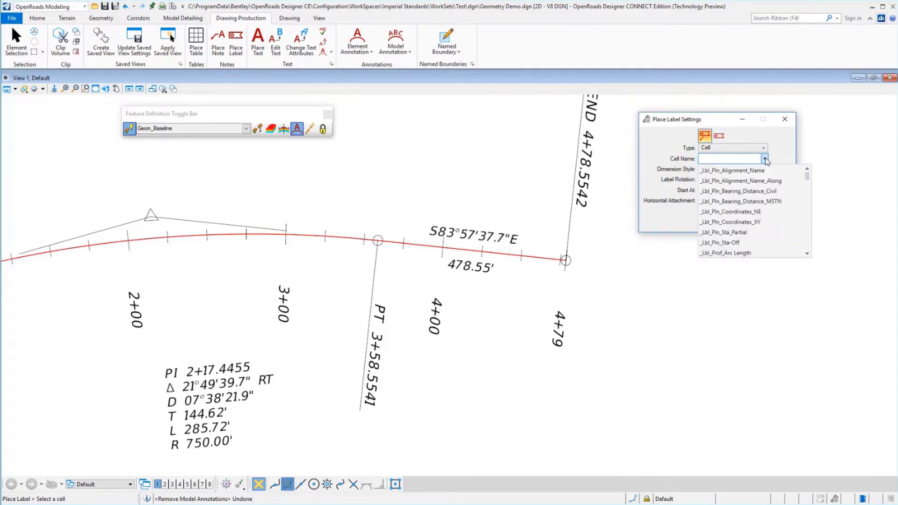
left_click(743, 243)
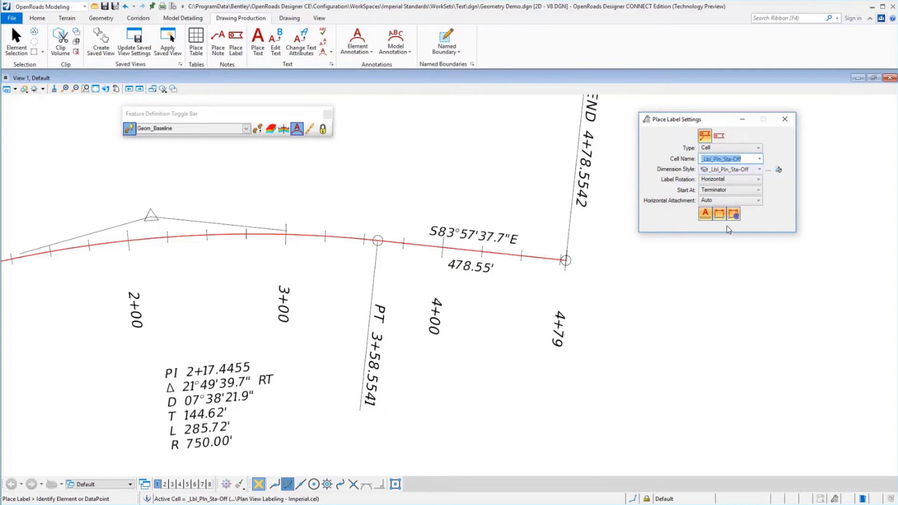
left_click(419, 244)
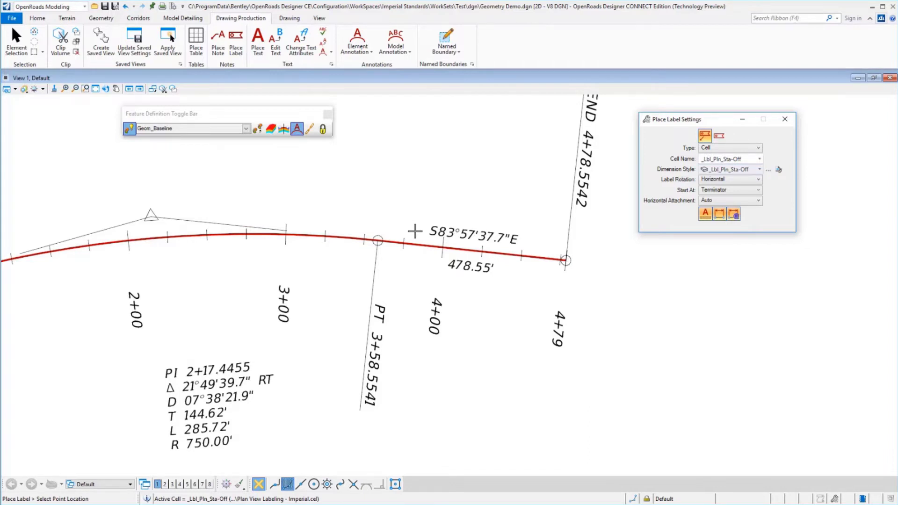
left_click(442, 256)
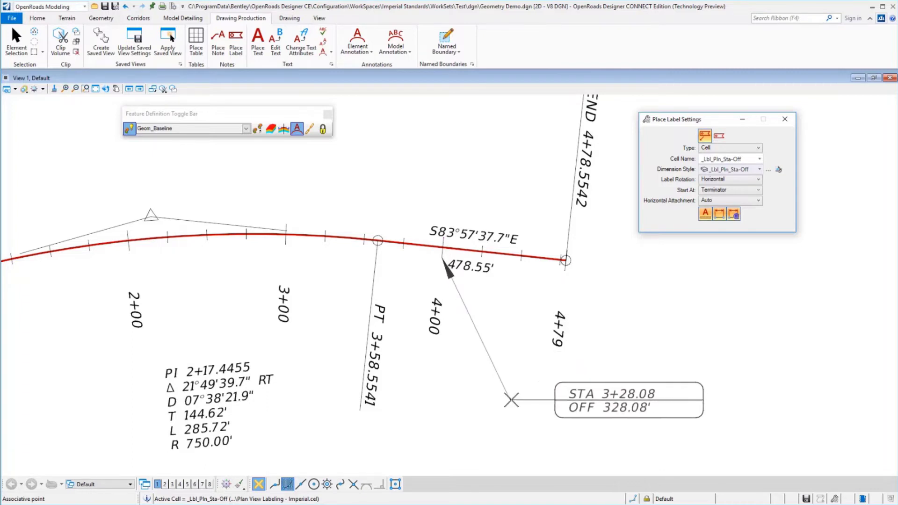
left_click(505, 401)
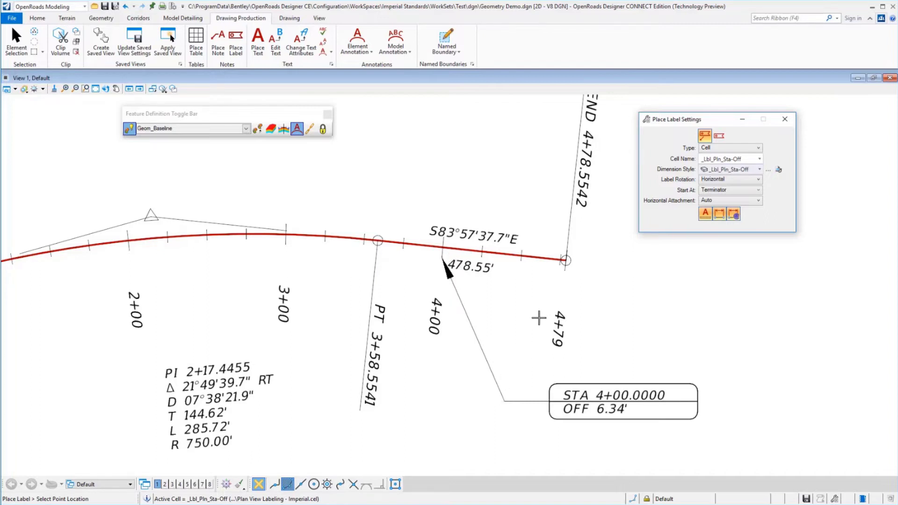
right_click(539, 318)
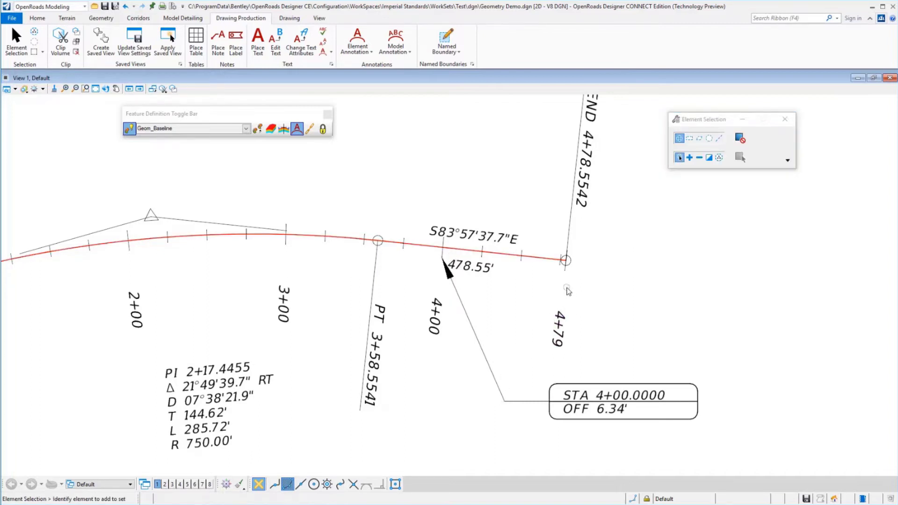
- Set the start station of the horizontal alignment to 10+00 at its beginning point
scroll(358, 246, "down", 2)
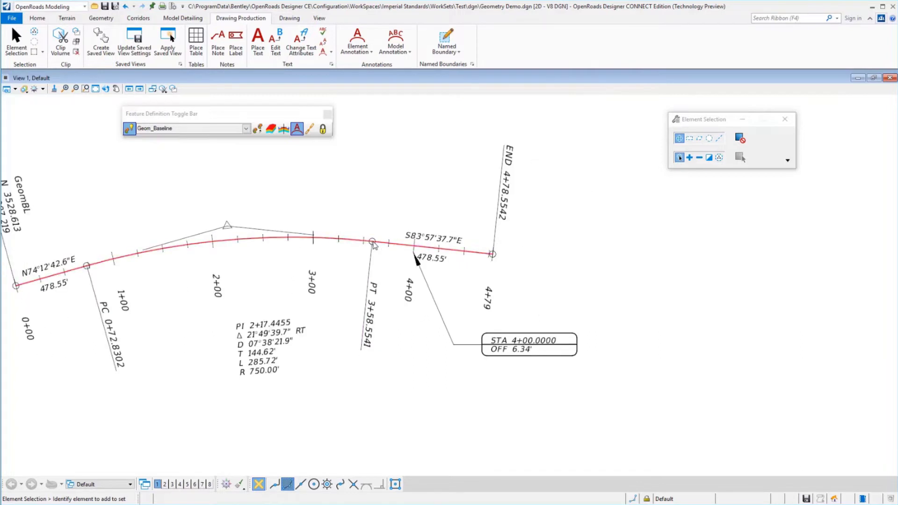
middle_click_drag(218, 302, 315, 262)
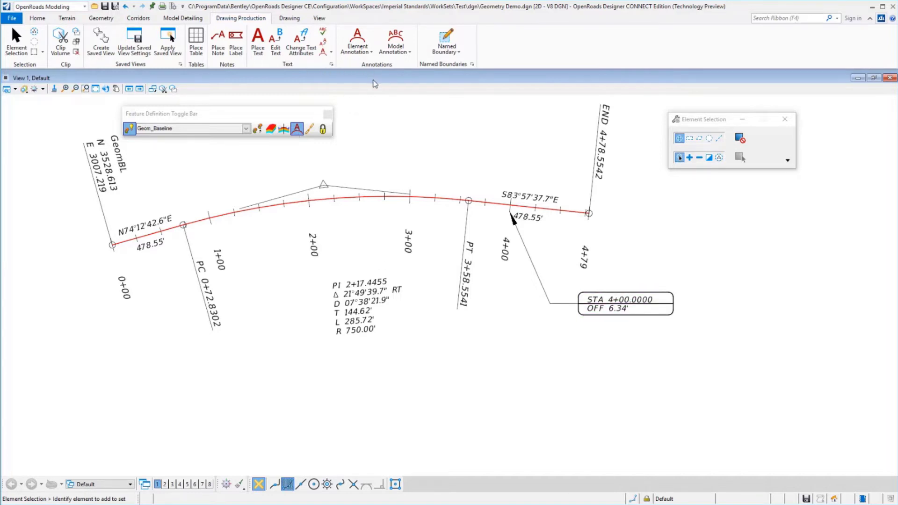
scroll(296, 56, "up", 3)
left_click(296, 56)
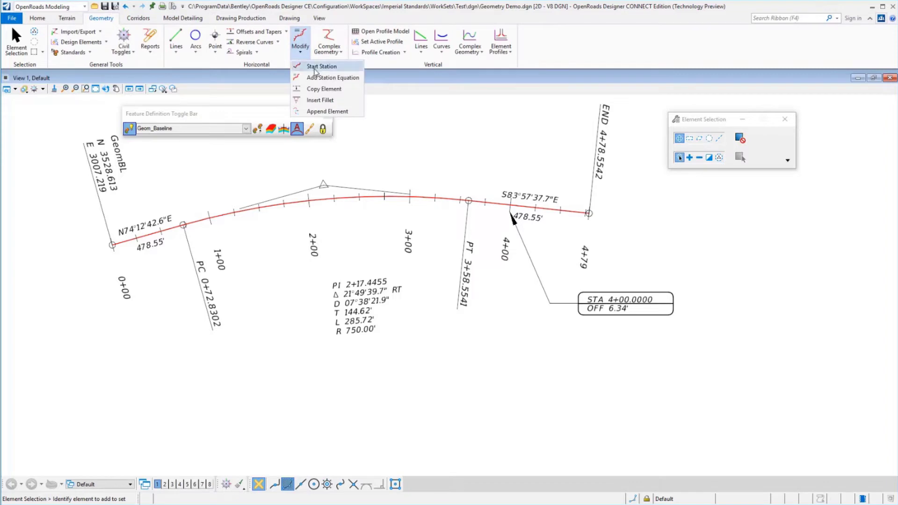
left_click(306, 69)
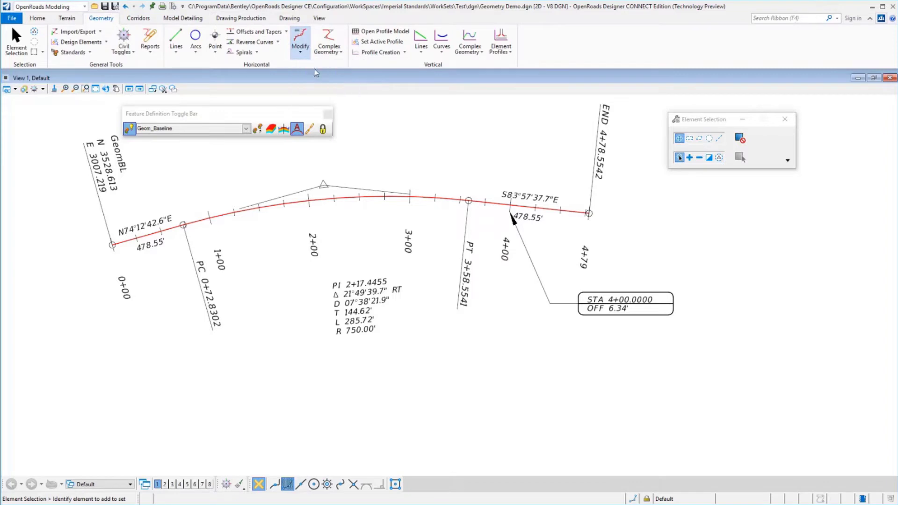
left_click(125, 240)
left_click(117, 262)
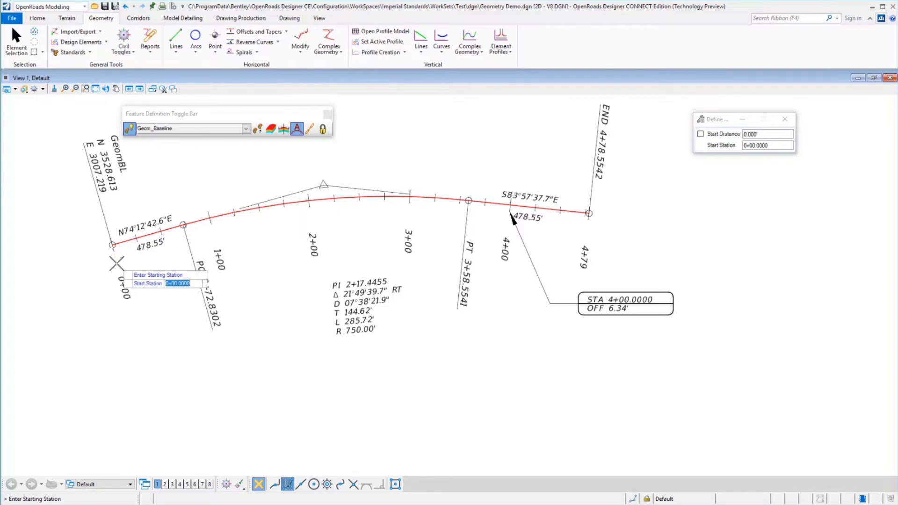
type("10+00")
key("Return")
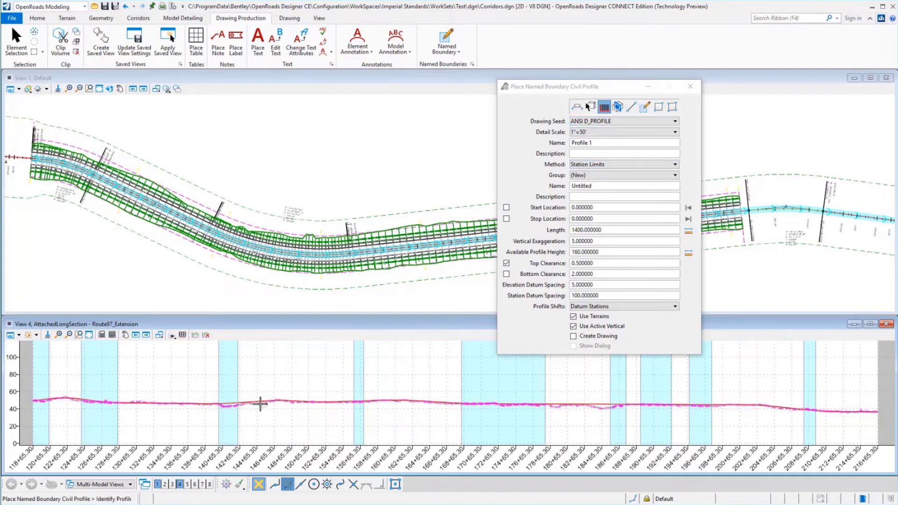
- Place profile named boundaries on the Route97_Extension profile over its full length, station 118+65.30 to 216+65.34, with Create Drawing turned on
left_click(256, 401)
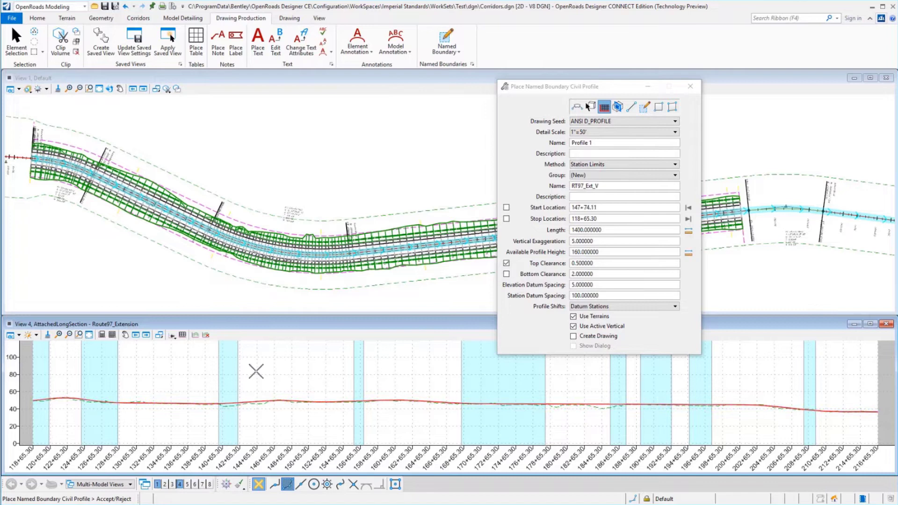
left_click(688, 207)
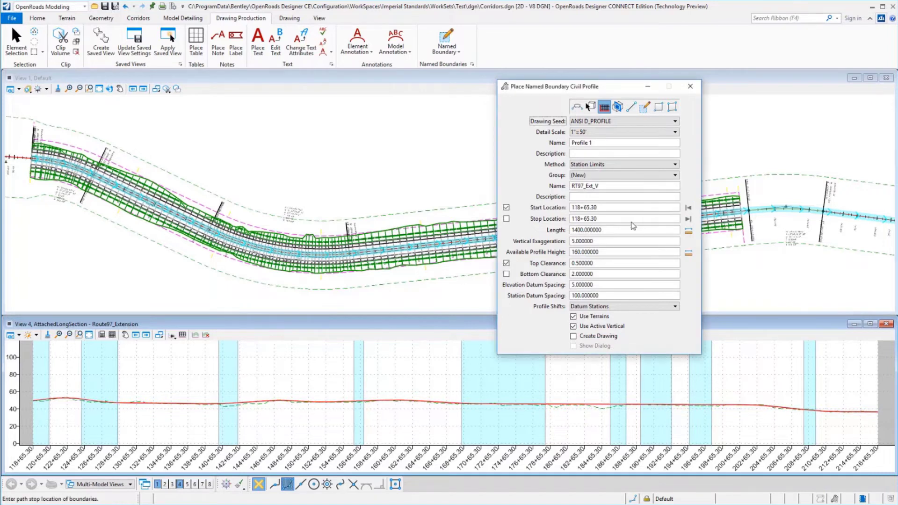
left_click(688, 219)
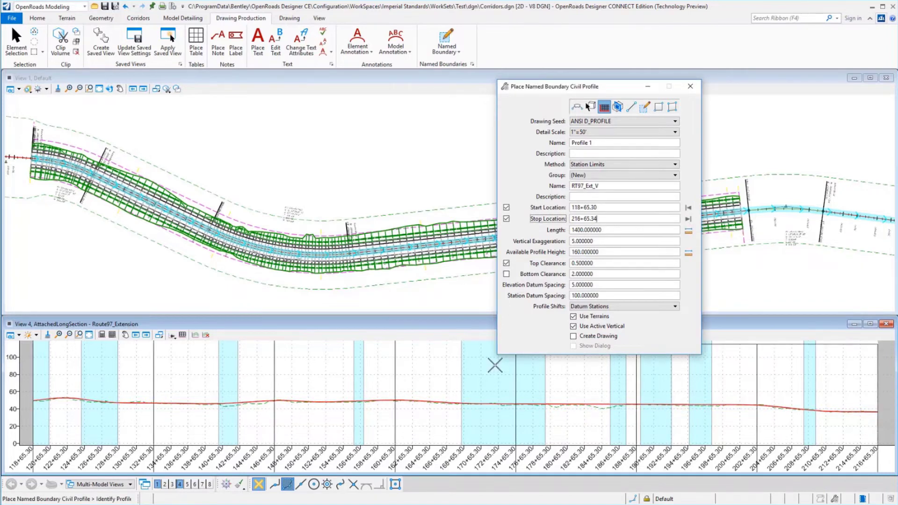
left_click(574, 336)
left_click(535, 373)
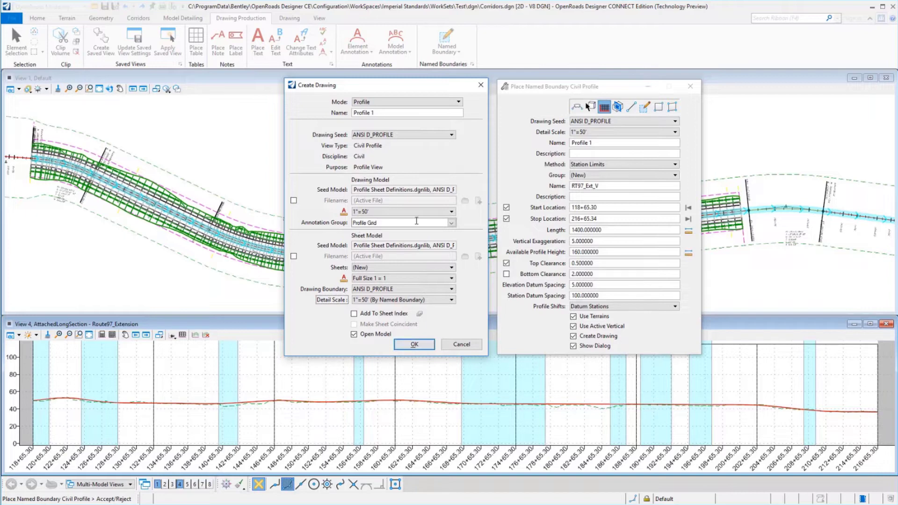
- Create the profile drawings and sheets from the ANSI D_PROFILE seed with the Profile Grid annotation group
left_click(452, 222)
left_click(358, 240)
left_click(365, 247)
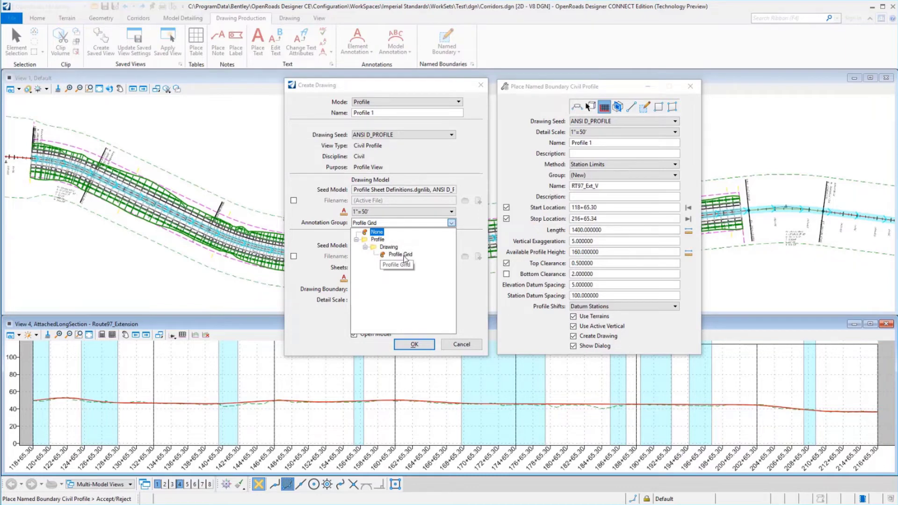
left_click(404, 259)
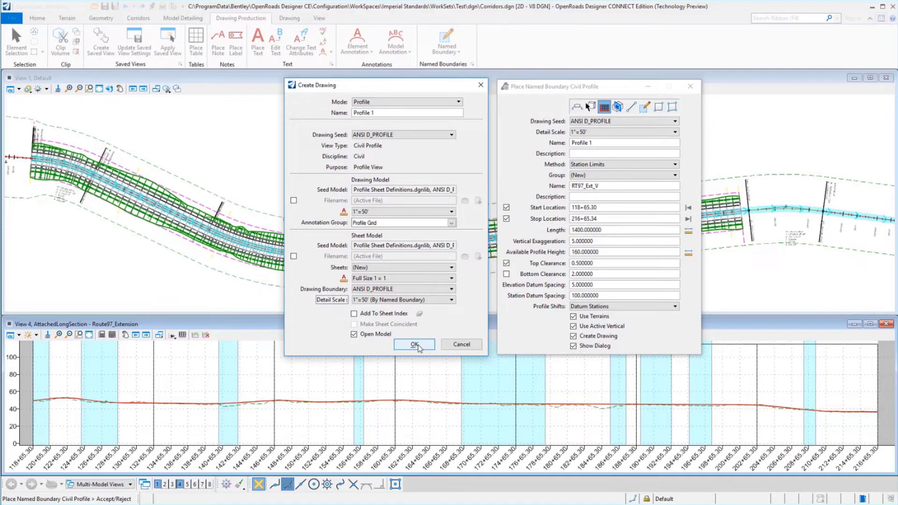
left_click(415, 345)
- Open the Profile 7 drawing model from the file's list of models
scroll(519, 313, "up", 6)
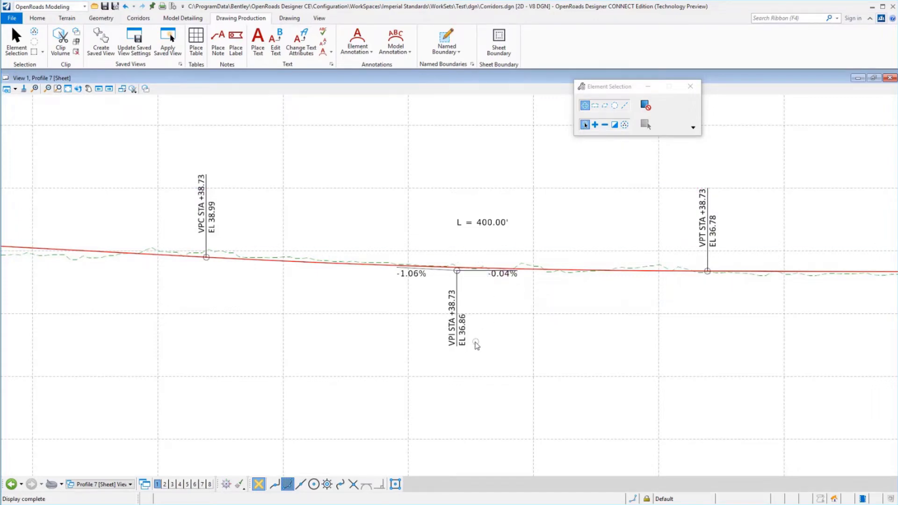
scroll(475, 342, "down", 3)
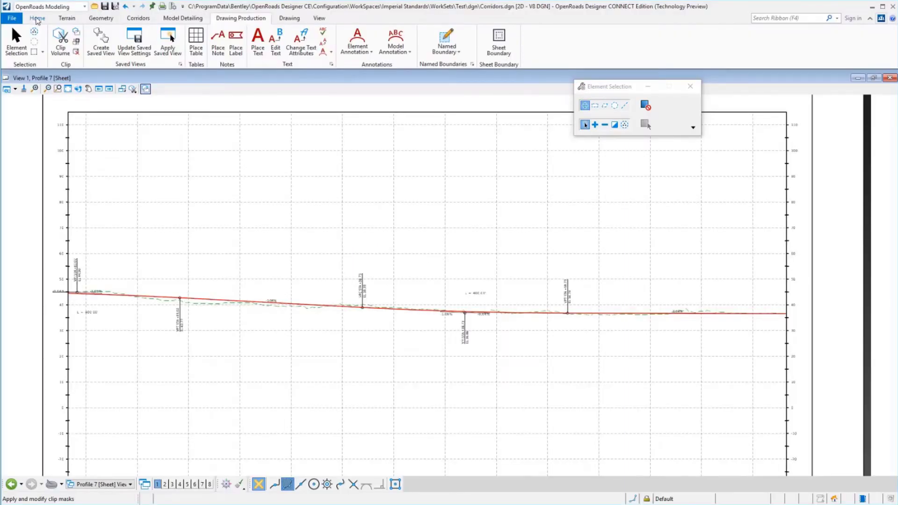
left_click(37, 18)
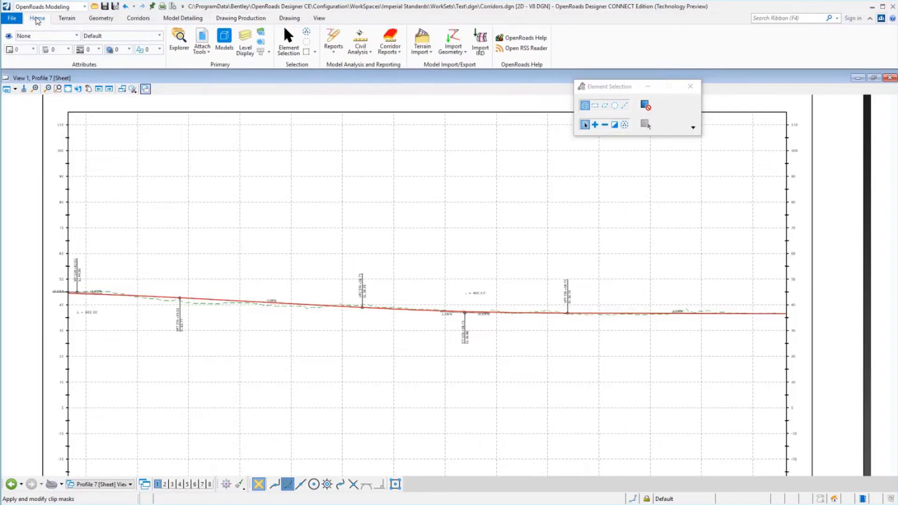
left_click(226, 40)
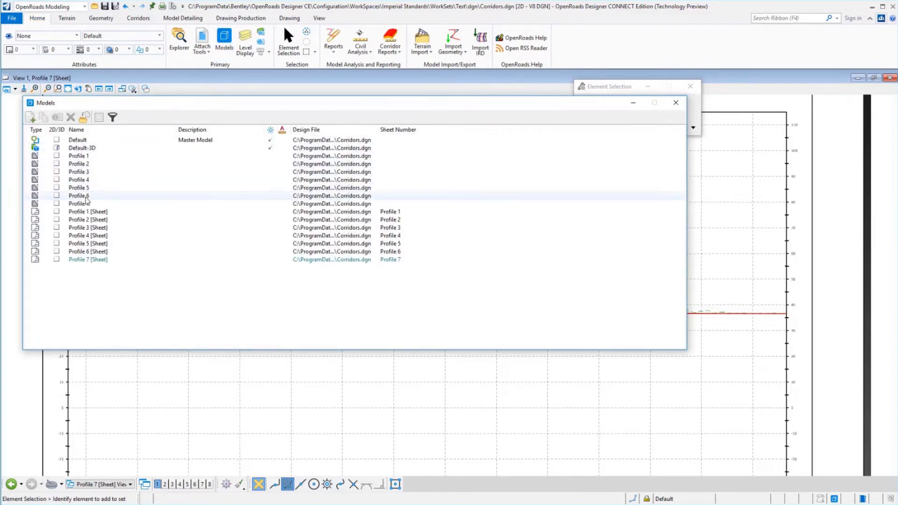
double_click(87, 203)
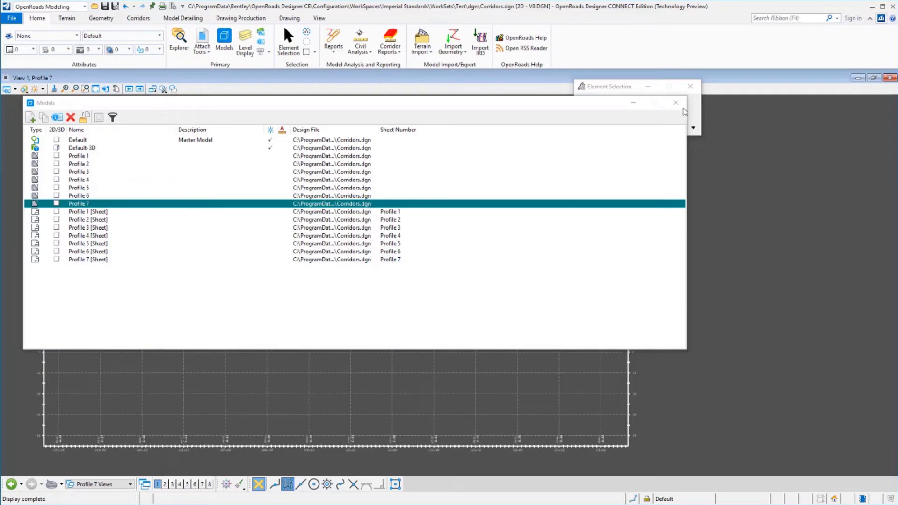
left_click(676, 102)
- Place a _Lbl_Prof_Sta-Elev cell label on the profile just beyond the VPI, with its callout below the line
scroll(295, 282, "up", 2)
scroll(296, 282, "up", 2)
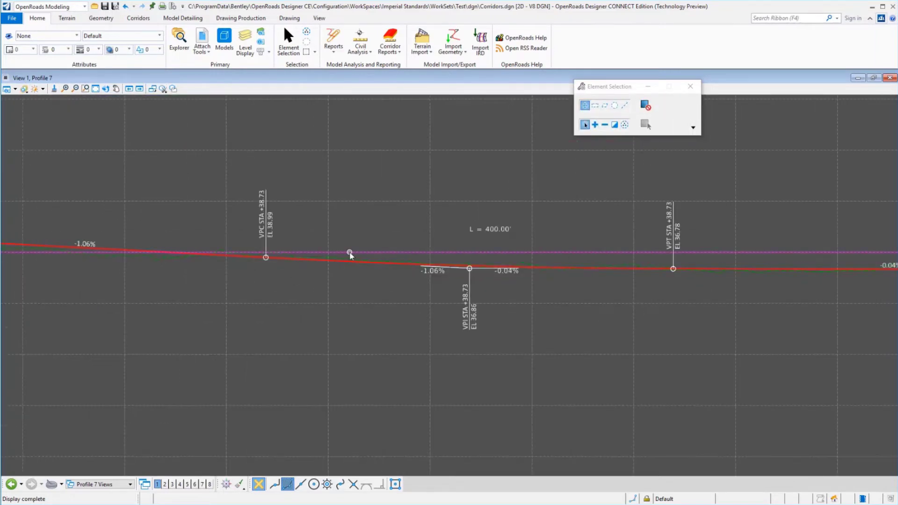
left_click(245, 18)
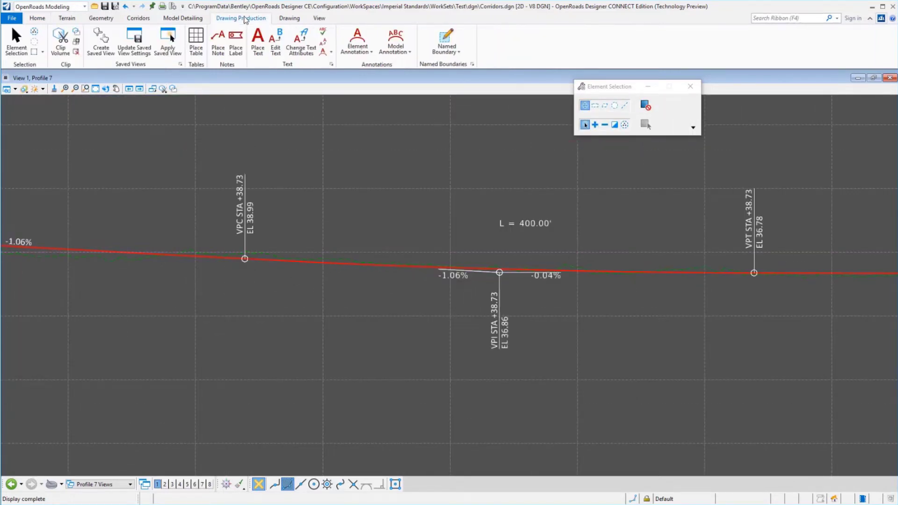
left_click(236, 46)
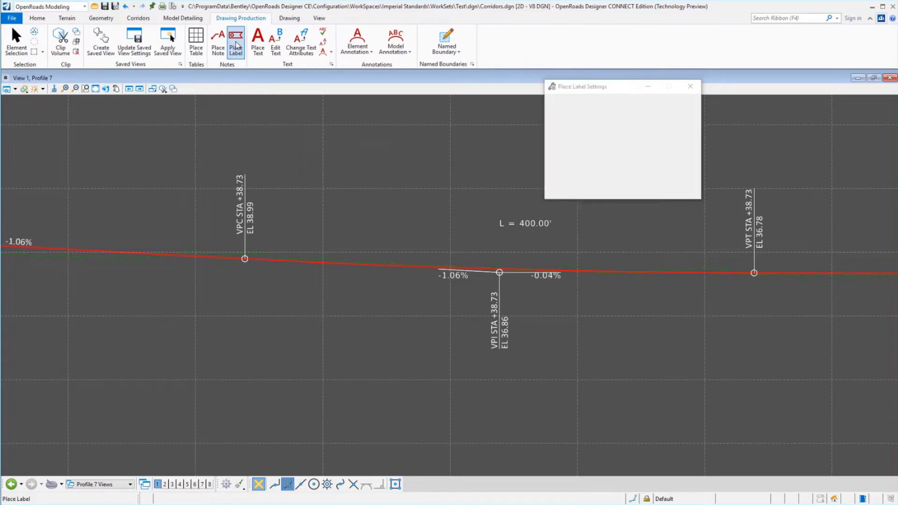
left_click(670, 127)
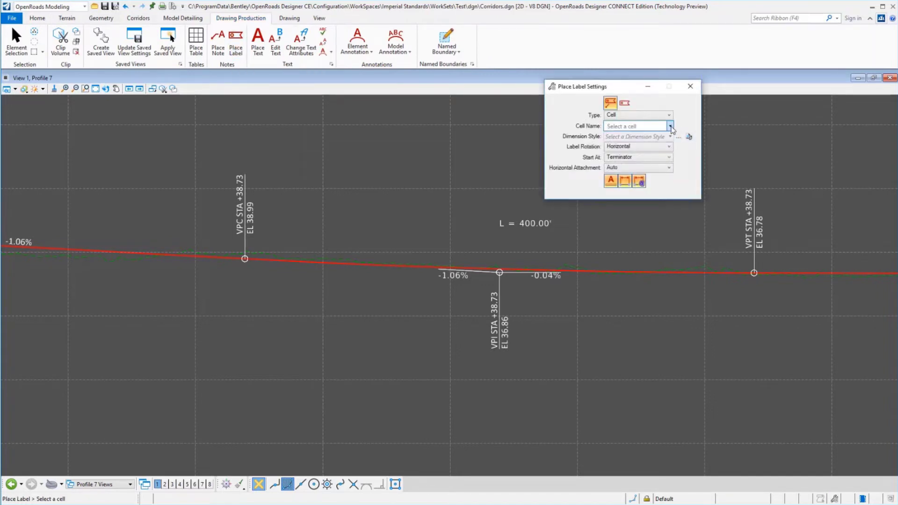
left_click(670, 127)
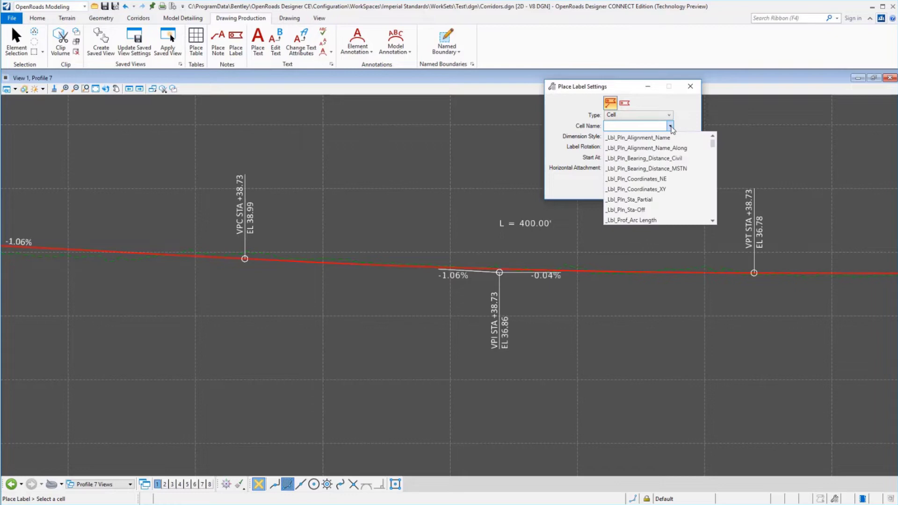
scroll(664, 156, "down", 2)
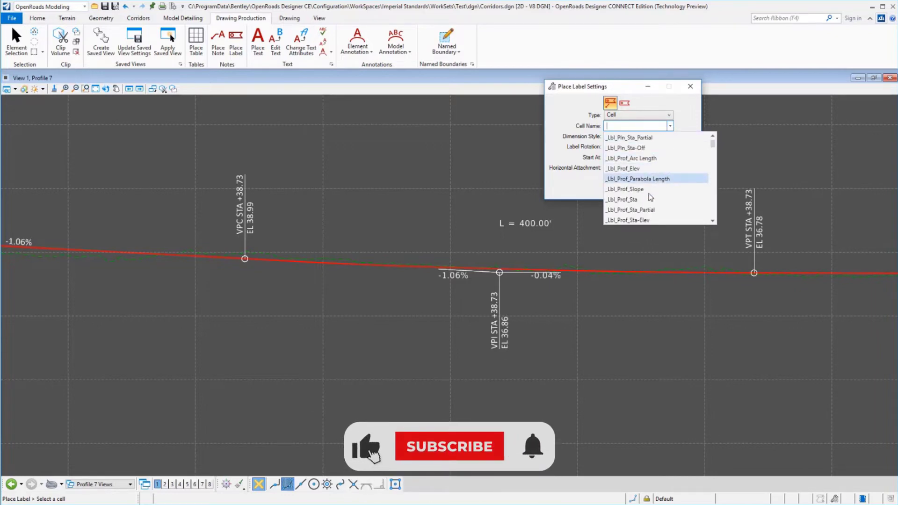
left_click(650, 220)
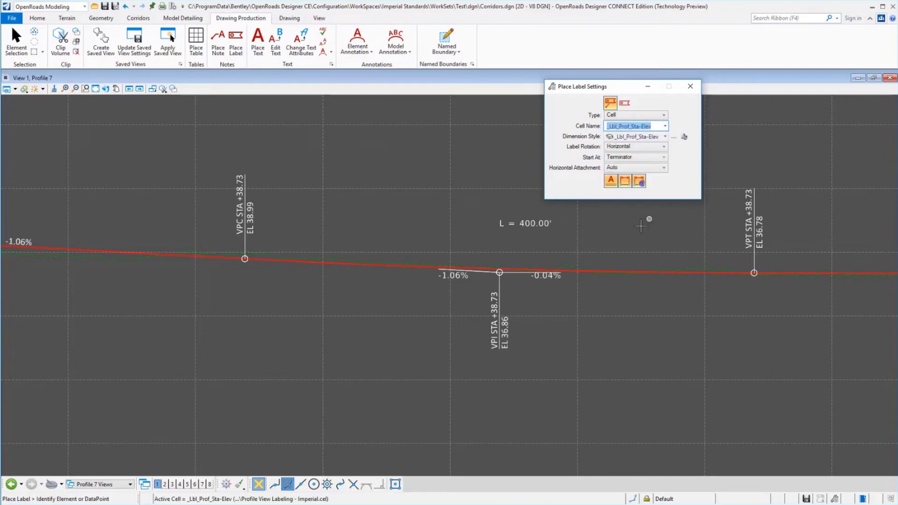
left_click(571, 271)
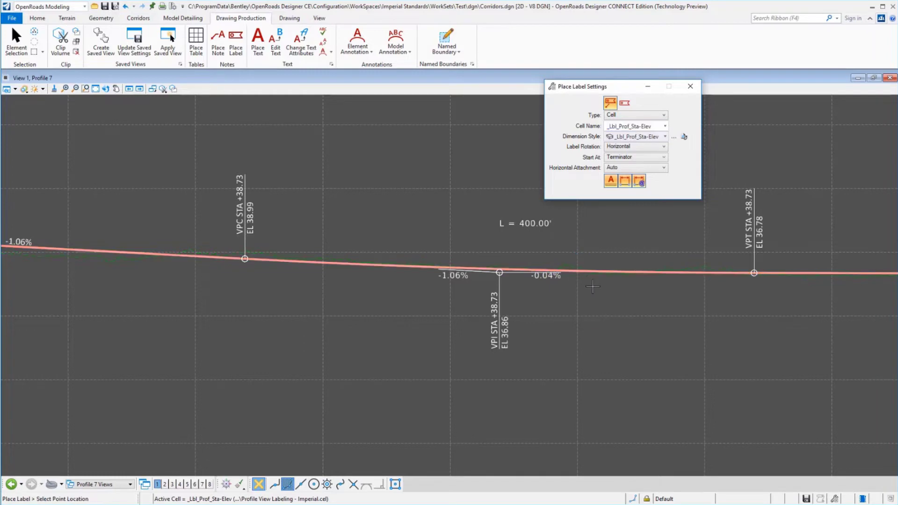
scroll(593, 285, "up", 5)
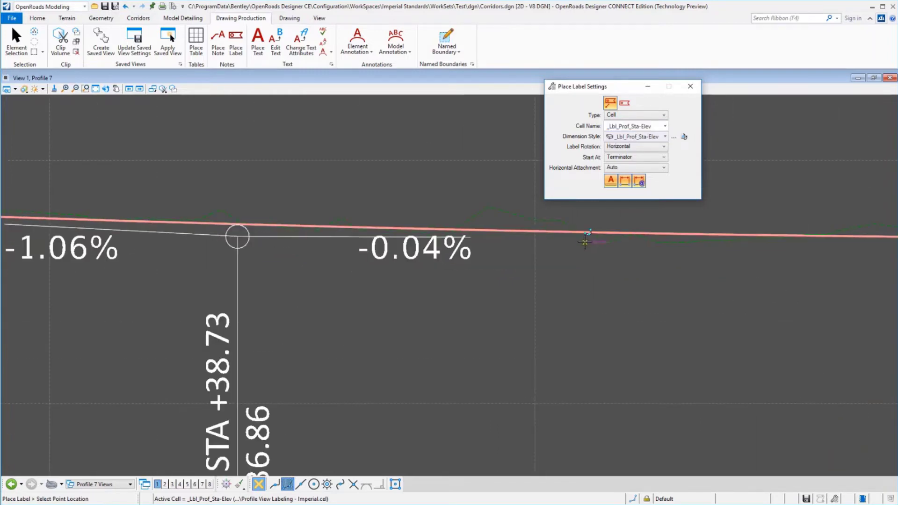
left_click(585, 242)
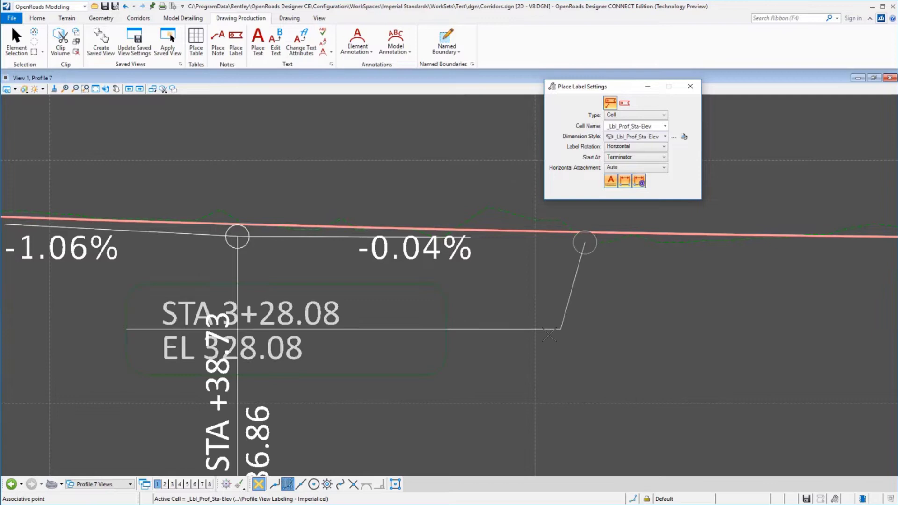
scroll(636, 345, "down", 4)
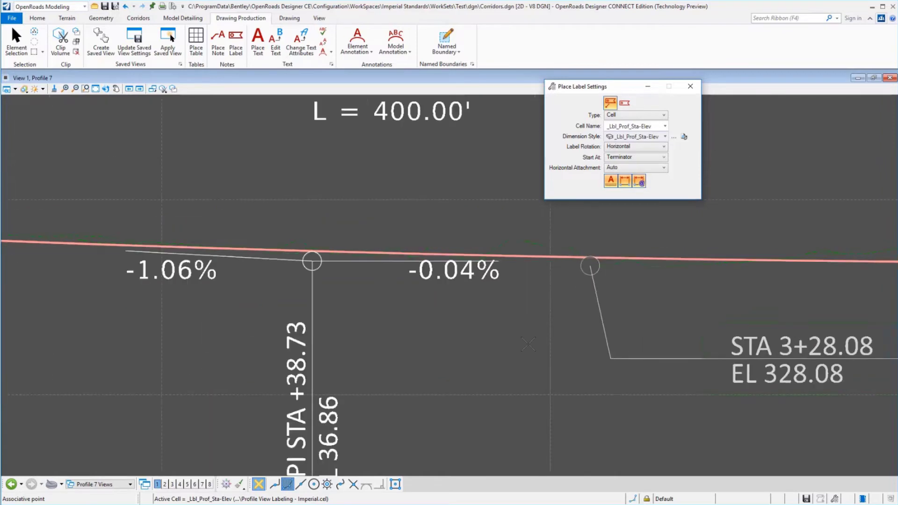
left_click(627, 351)
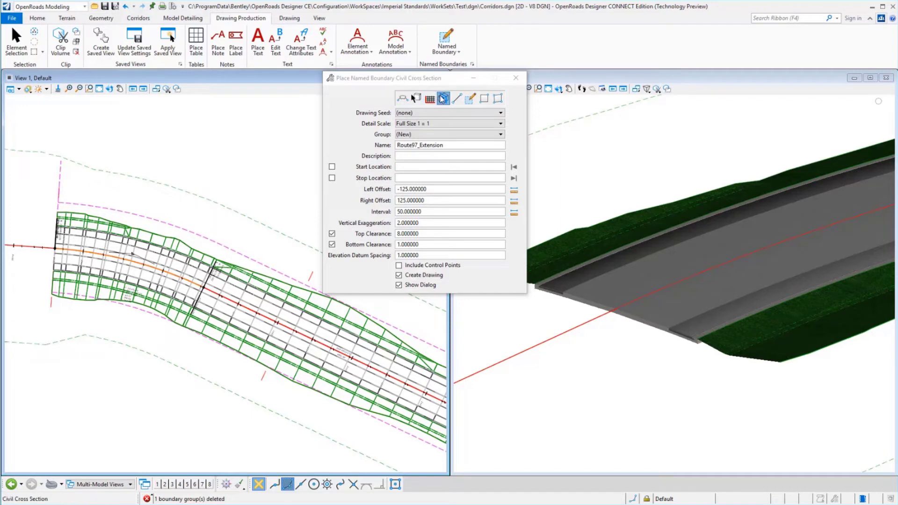
- Place ANSI D_XS cross section boundaries along Route97_Extension from 118+65.30 to 121+76.15 and create their drawings with XS Grid w/ Annotation
left_click(438, 113)
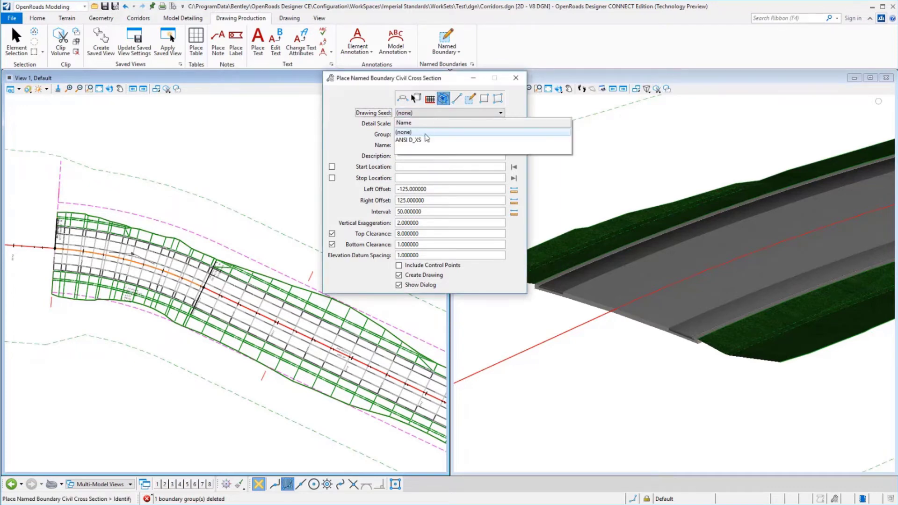
left_click(424, 138)
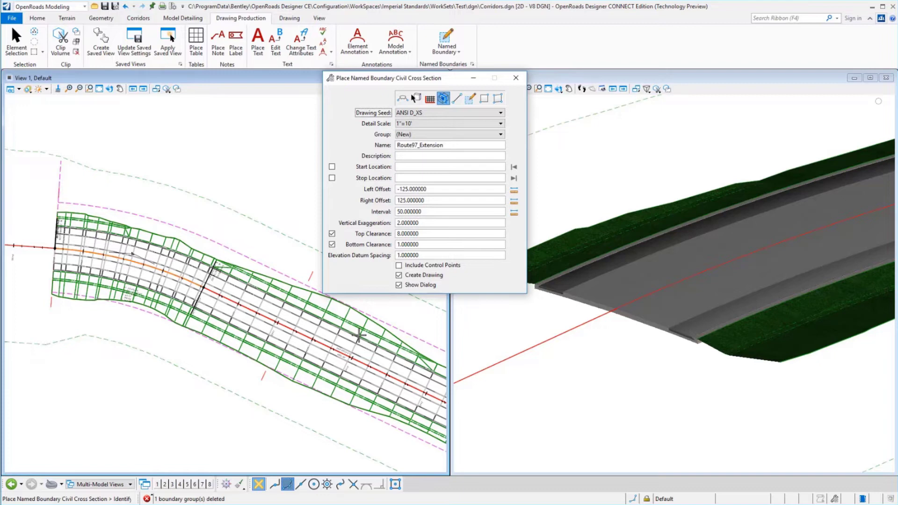
left_click(326, 344)
left_click(74, 343)
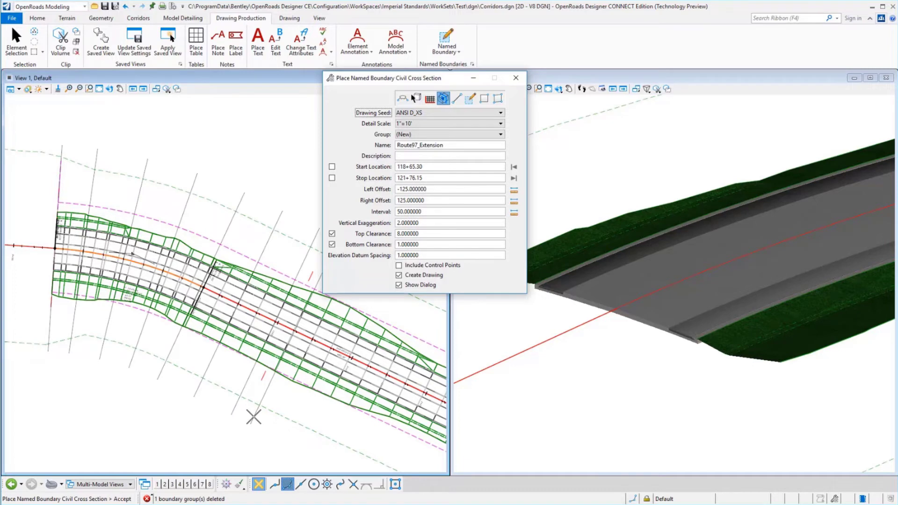
left_click(253, 417)
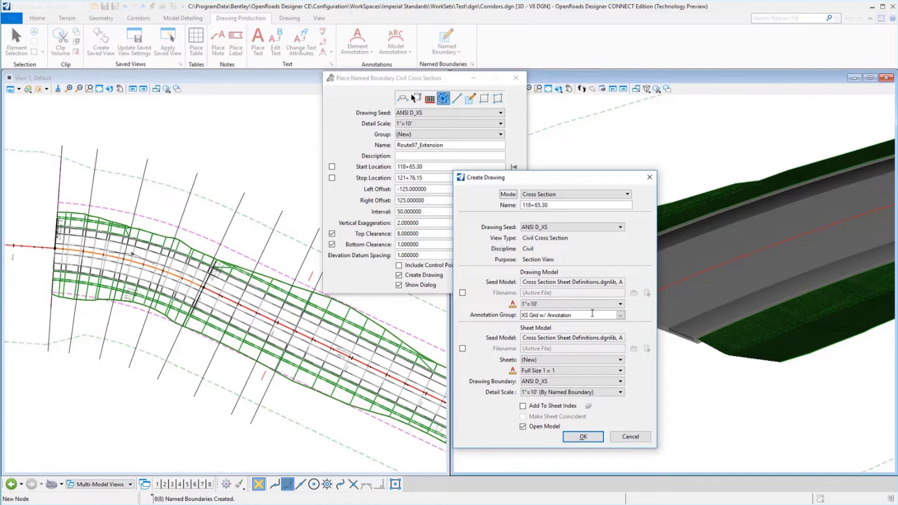
left_click(589, 438)
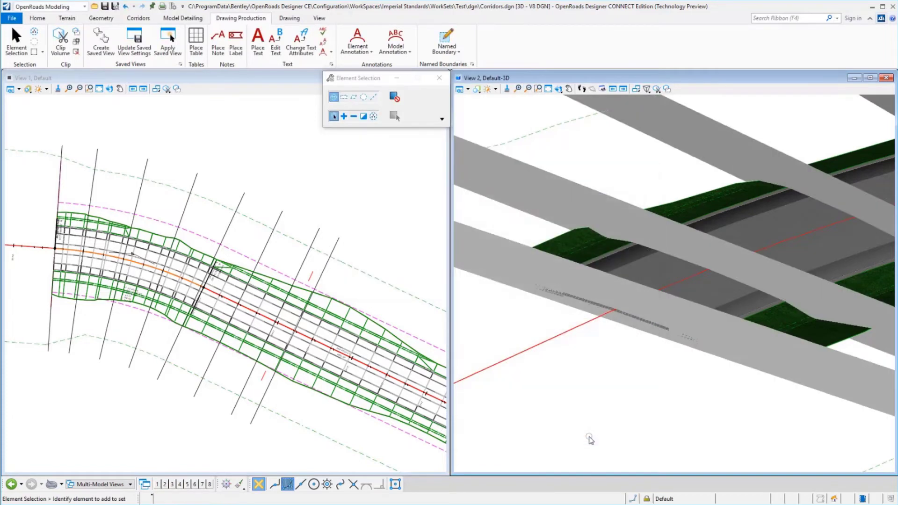
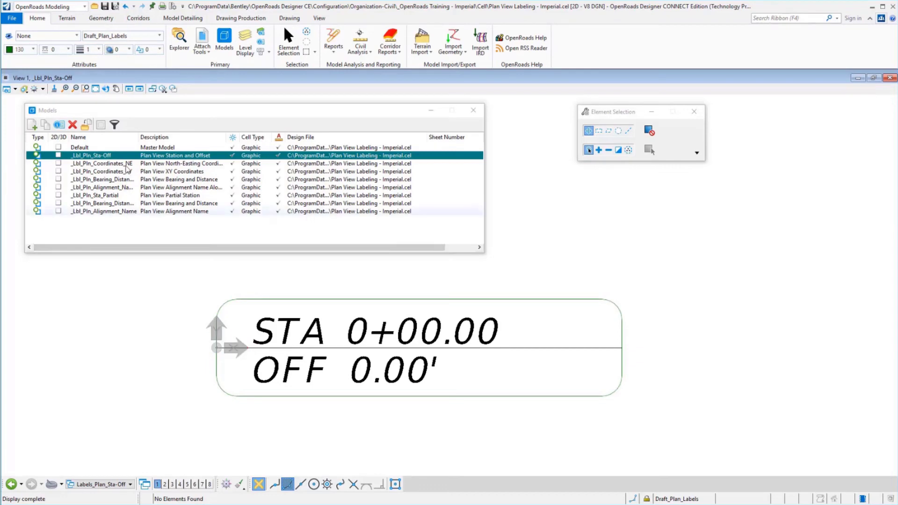
- Duplicate the _Lbl_Pln_Sta-Off cell model, keeping the suggested name and description
left_click_drag(136, 137, 166, 137)
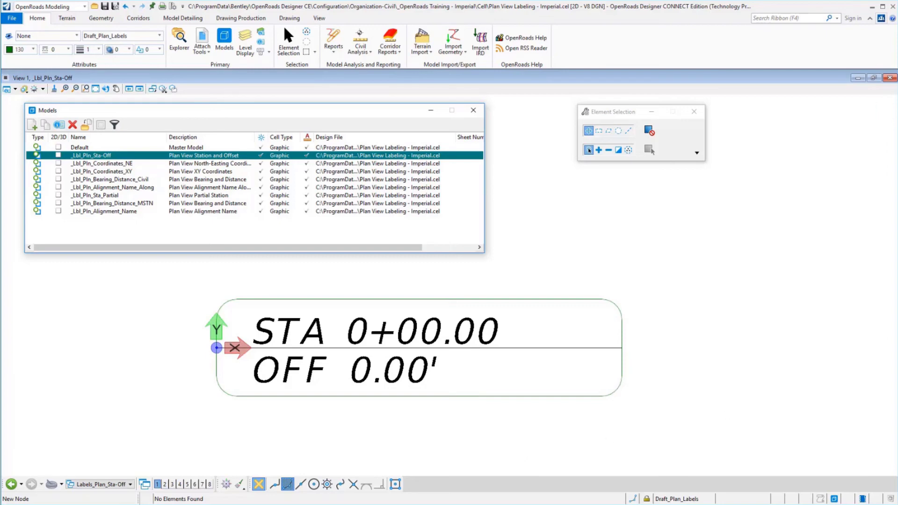
right_click(100, 158)
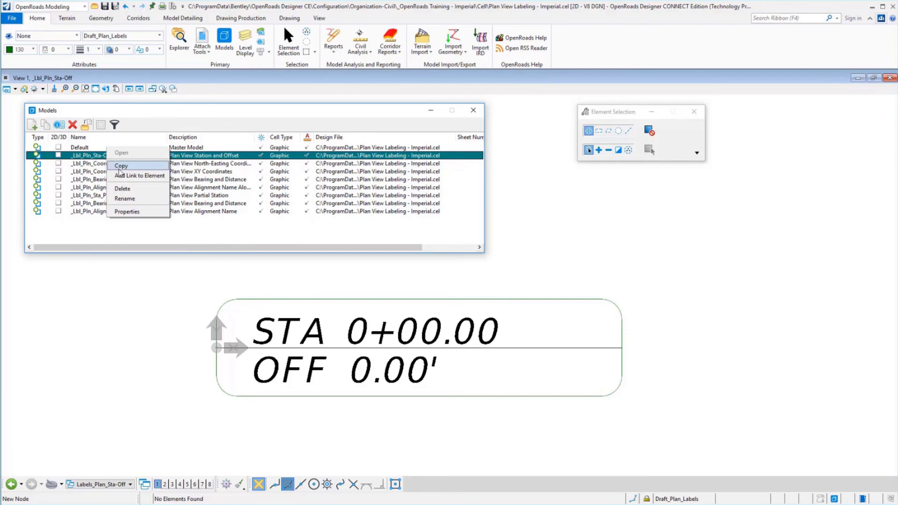
left_click(120, 167)
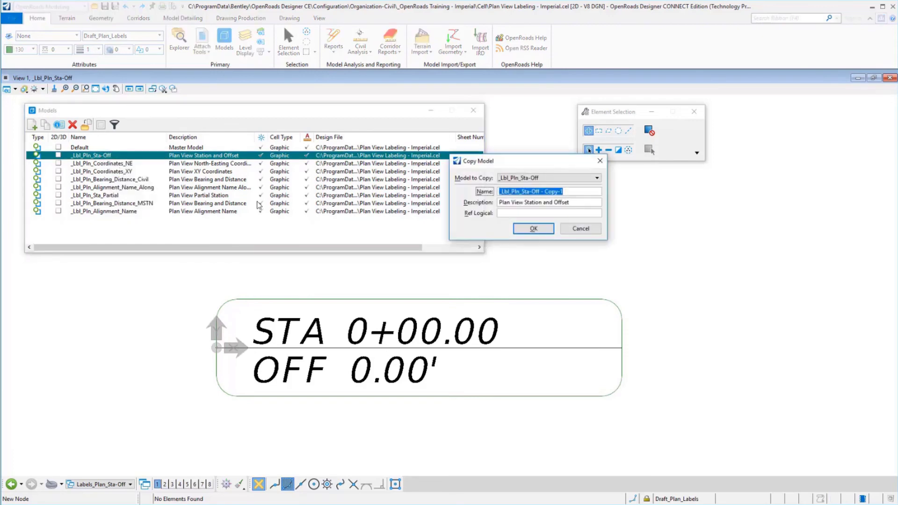
left_click(533, 229)
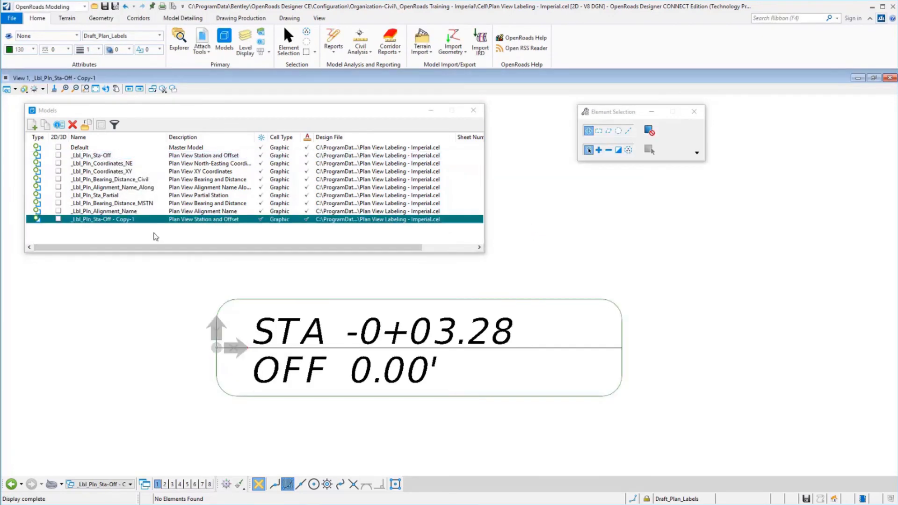
- Delete the existing station and offset text from the copied label cell
left_click(397, 337)
mouse_move(402, 338)
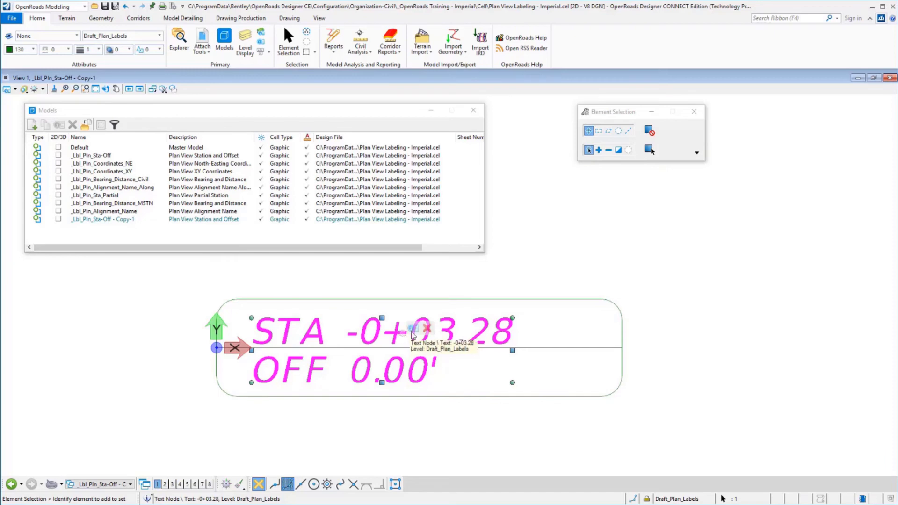
left_click(428, 328)
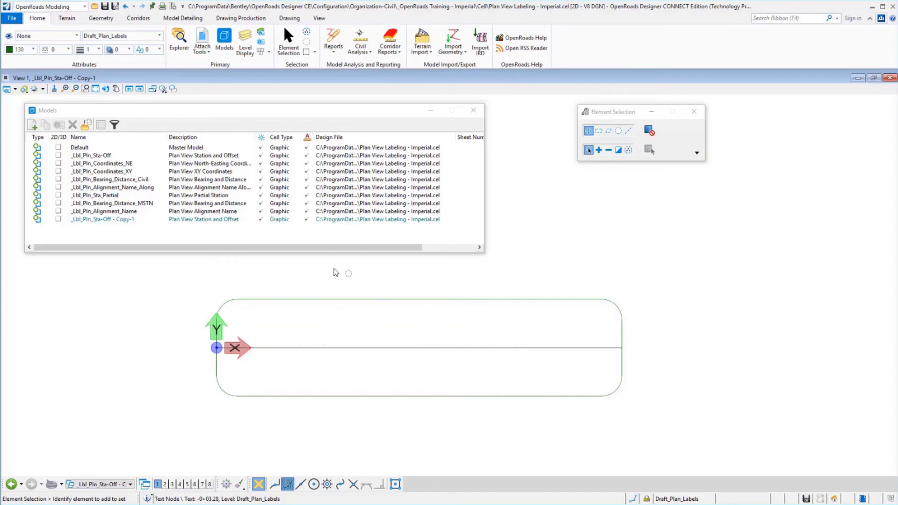
- Start a new text in the Label - LeftCenter style and enter STA as its first line
left_click(283, 21)
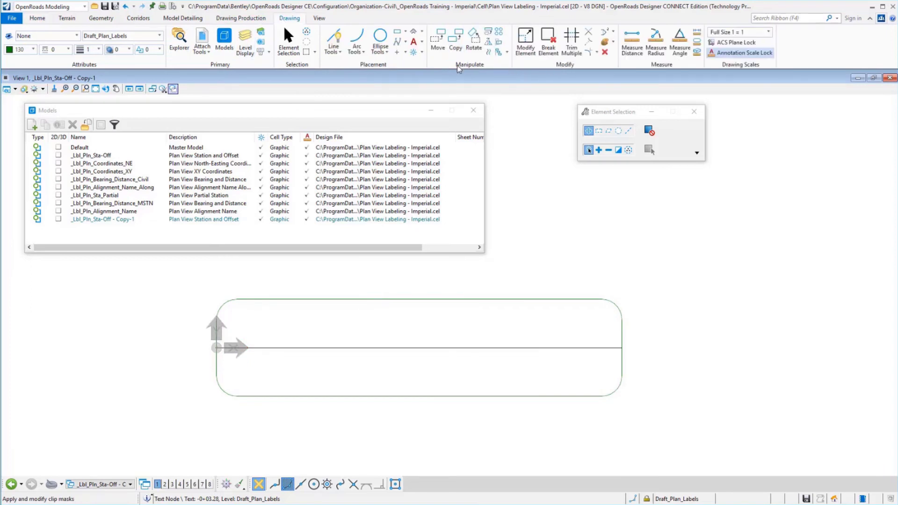
left_click(413, 42)
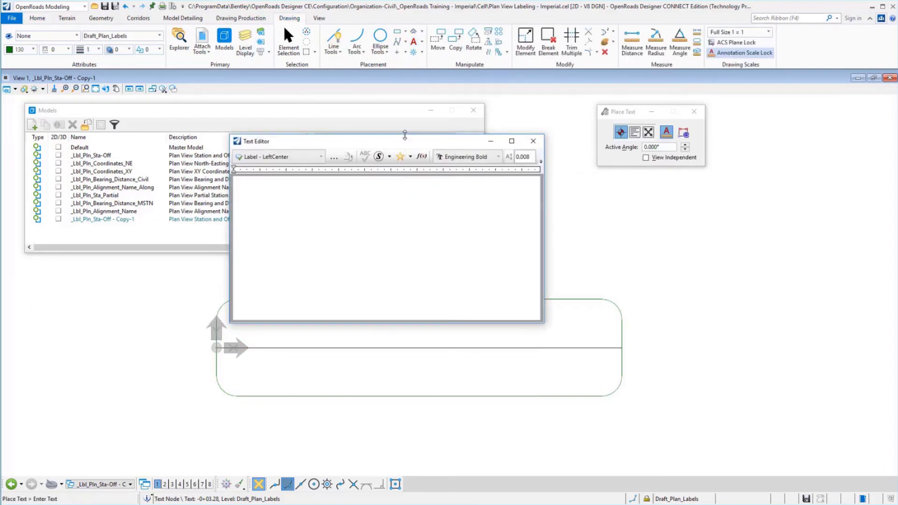
left_click_drag(405, 146, 408, 80)
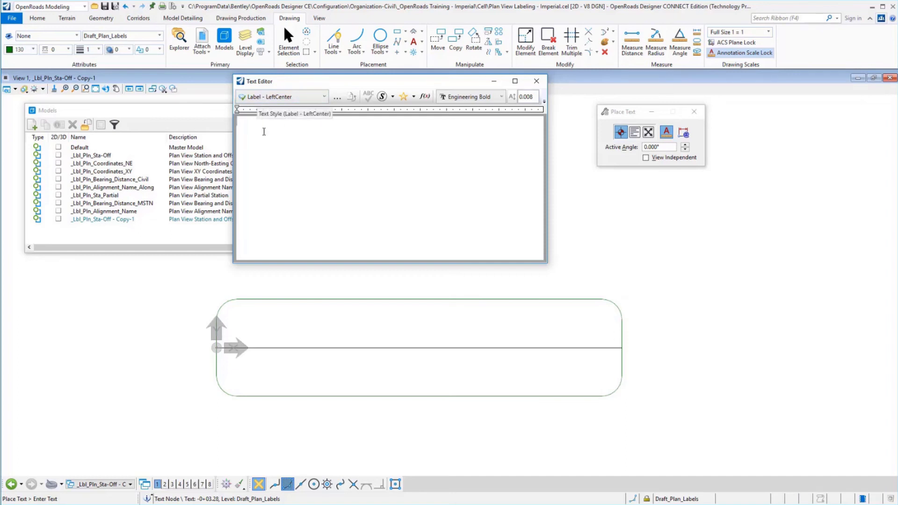
type("STA")
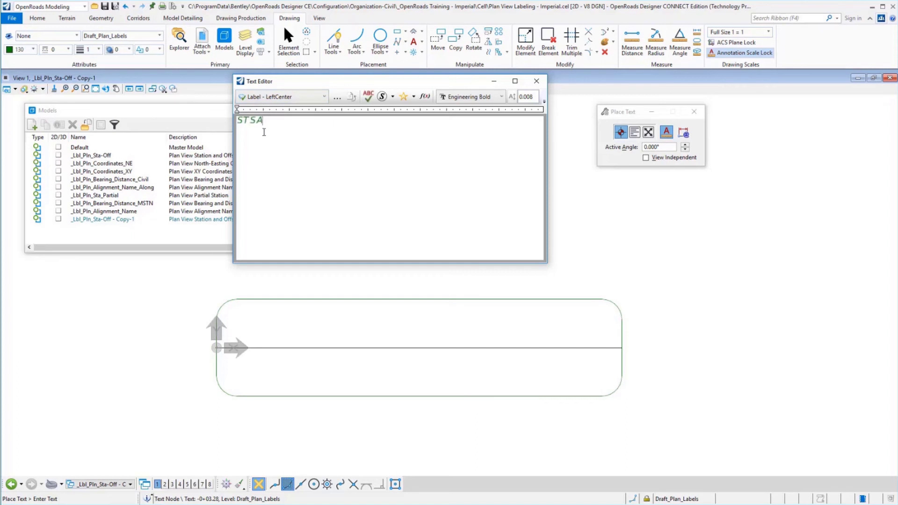
key("BackSpace")
type("A")
- Insert a Point Station field from OpenRoads Plan Annotation Fields after STA, with its precision set to 0.12
left_click(424, 96)
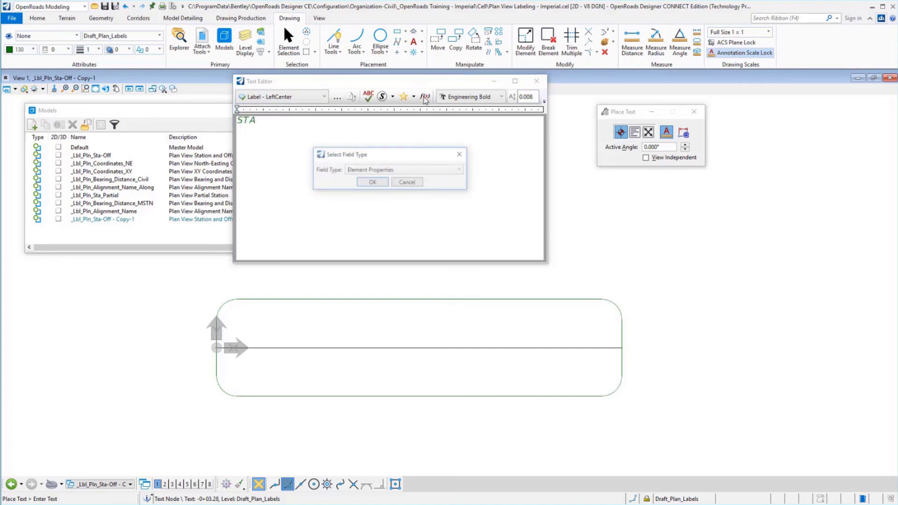
left_click(393, 172)
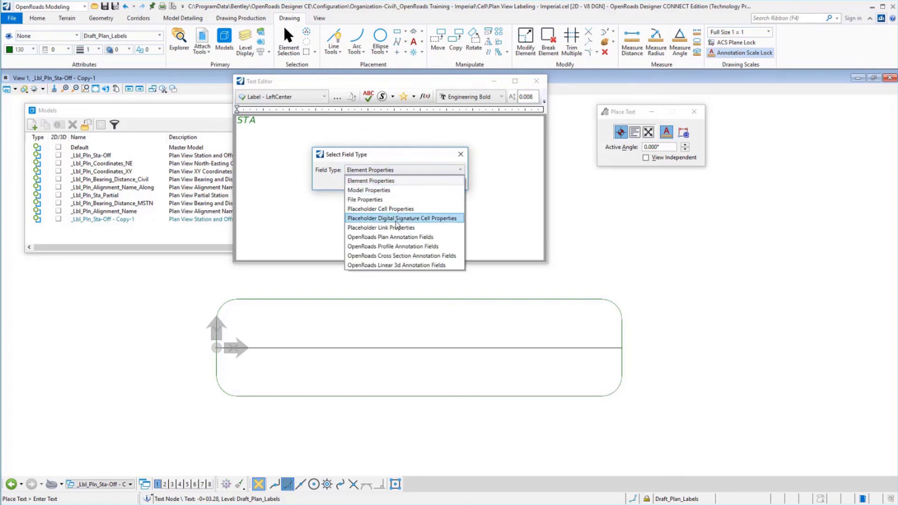
left_click(395, 242)
left_click(385, 184)
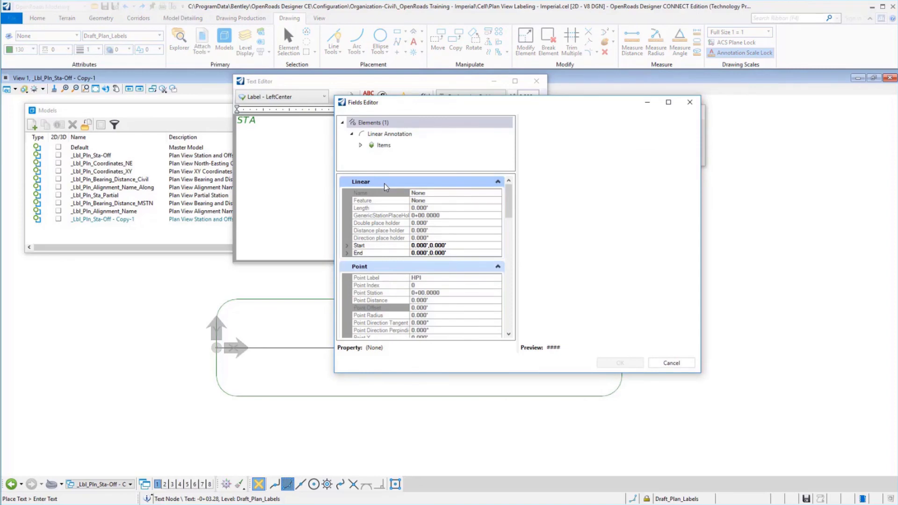
left_click(421, 294)
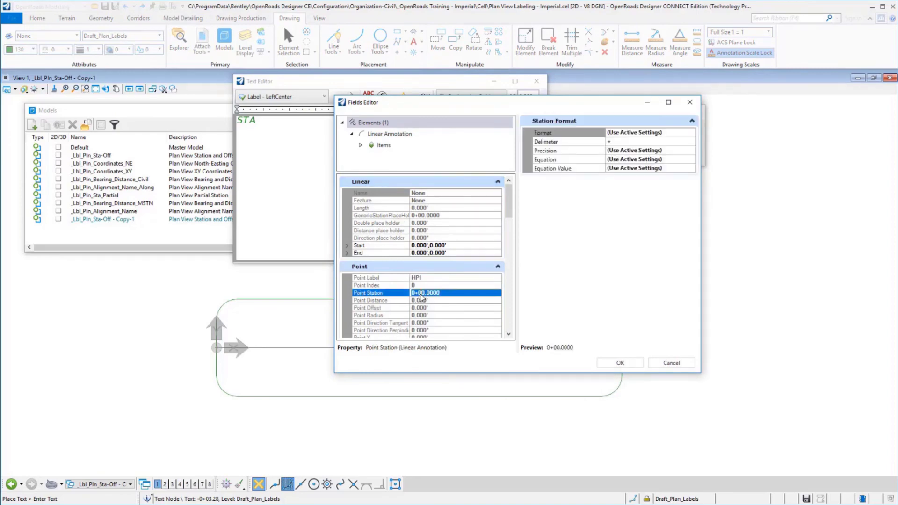
left_click(688, 151)
left_click(690, 150)
left_click(612, 185)
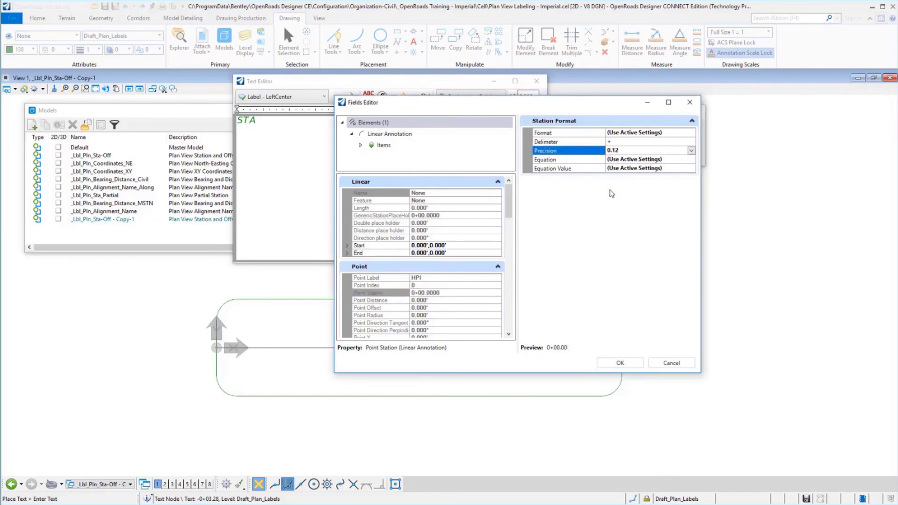
left_click(621, 363)
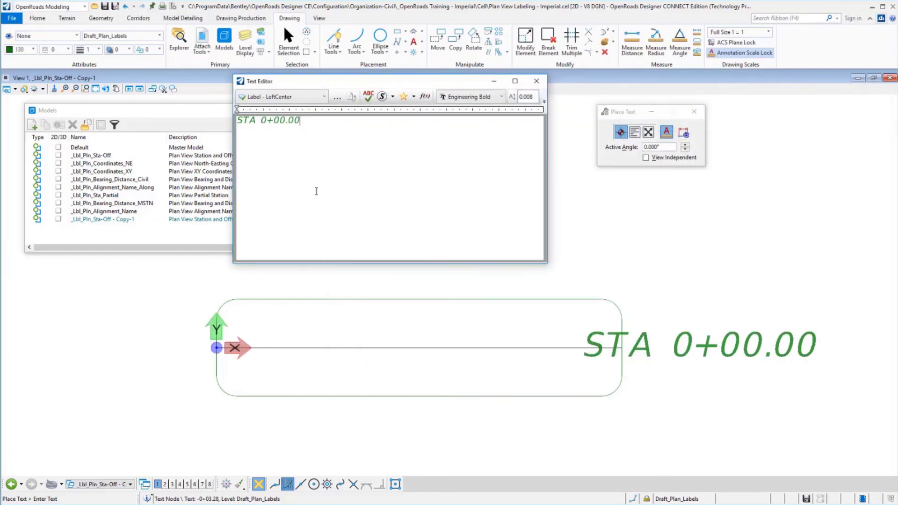
- Add a second line reading OFF, followed by a Point Offset field from OpenRoads Plan Annotation Fields
key("Return")
type("OFF")
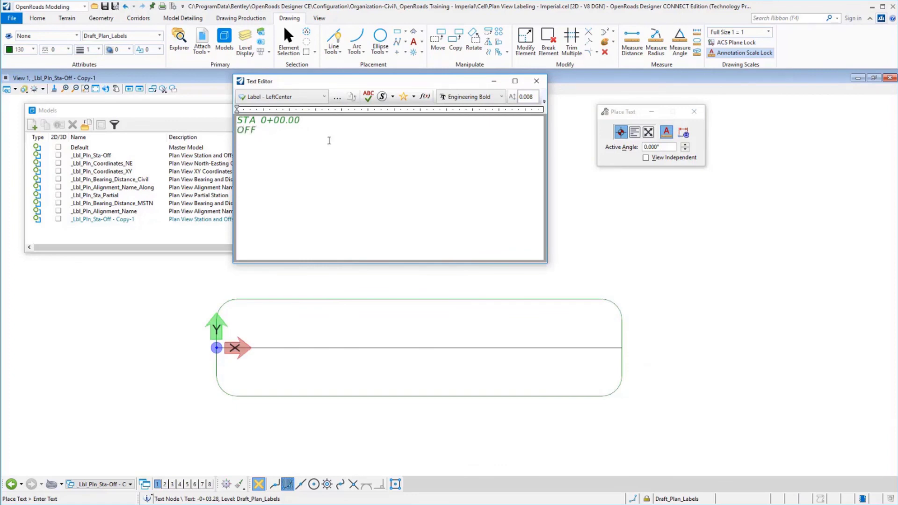
left_click(425, 97)
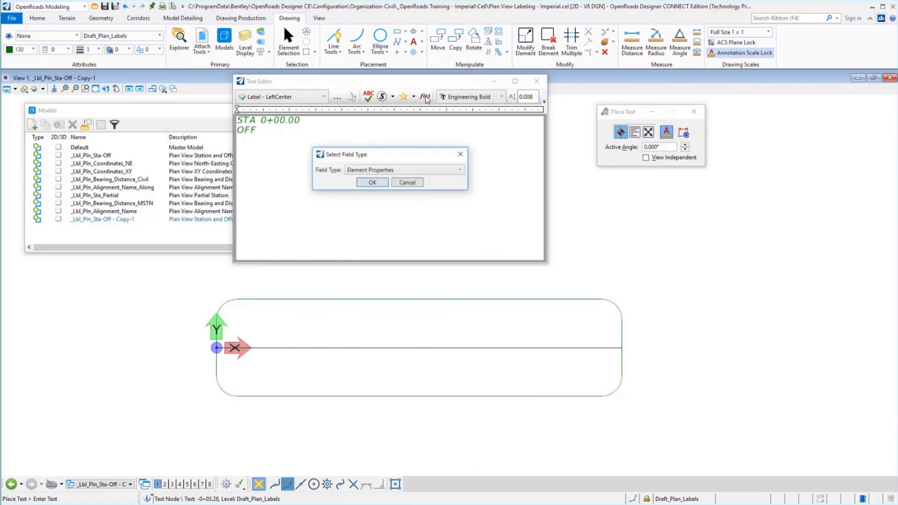
left_click(396, 169)
left_click(395, 239)
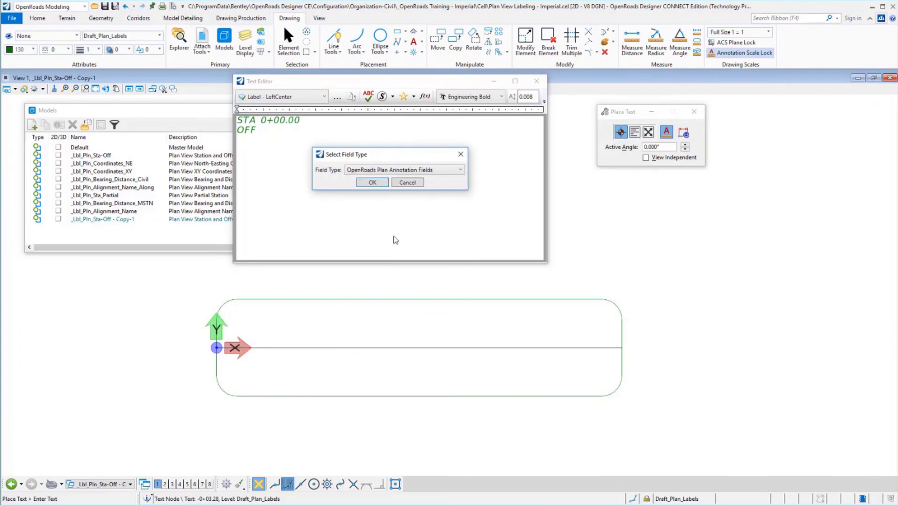
left_click(373, 182)
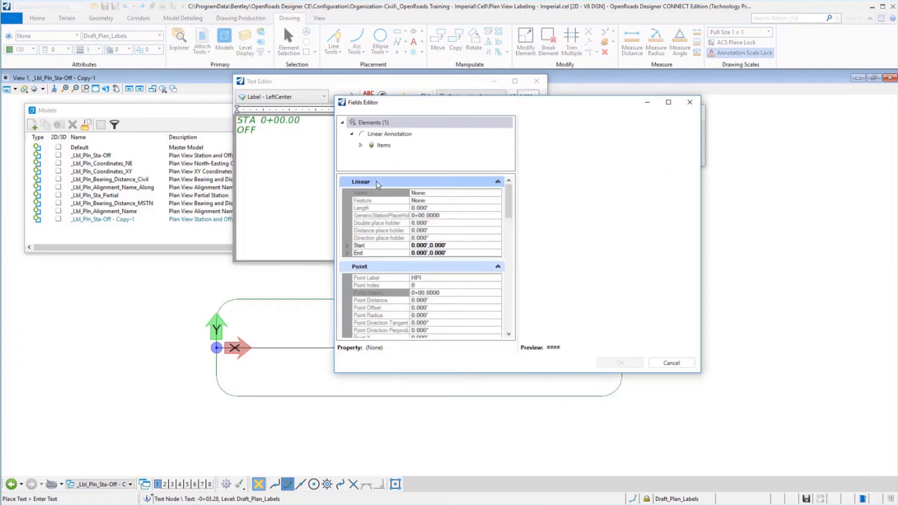
left_click(421, 307)
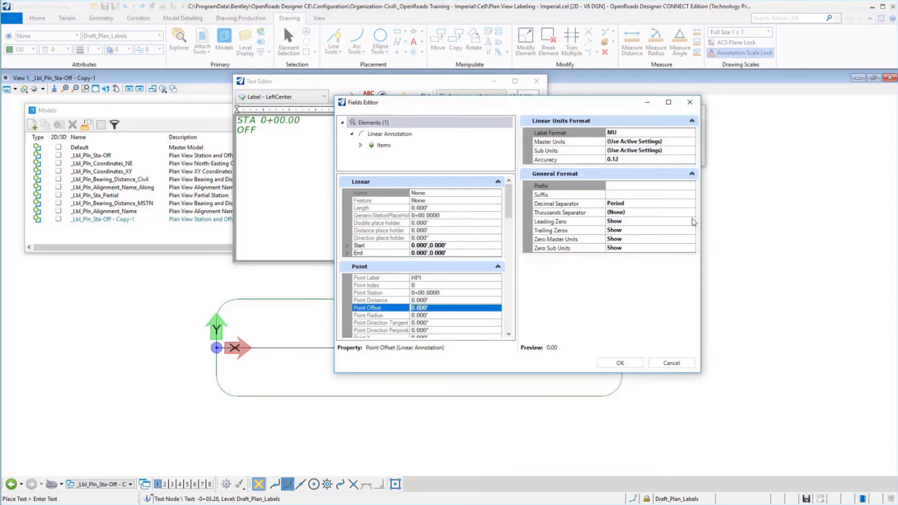
left_click(619, 364)
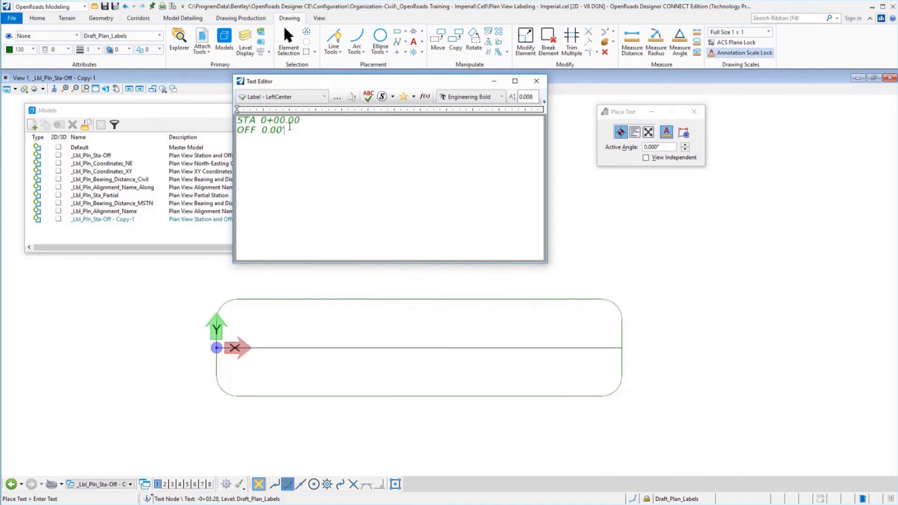
- Place the two-line station and offset text on the cell's dividing line, just beyond the origin along X
left_click_drag(286, 131, 237, 118)
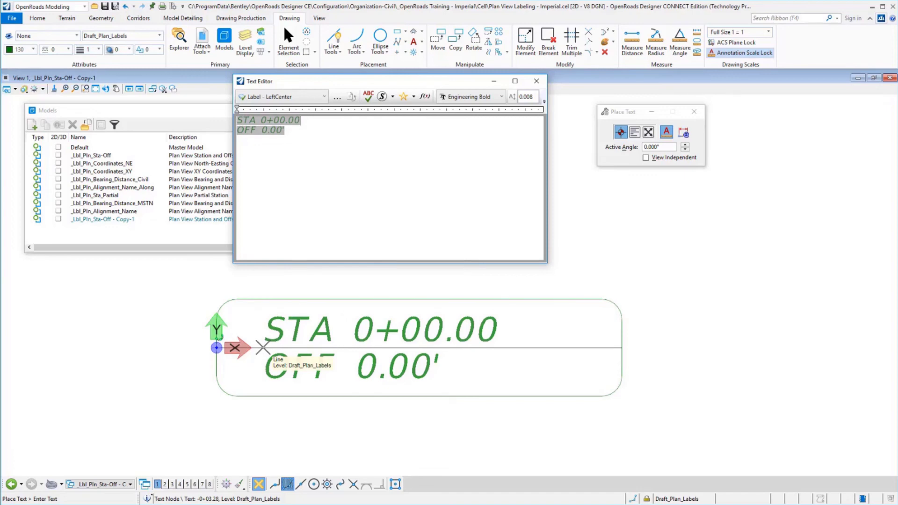
right_click(417, 348)
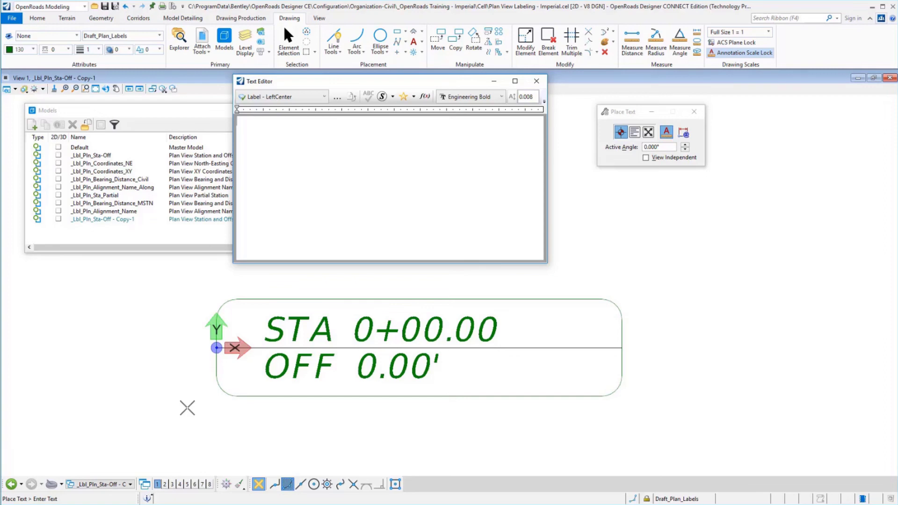
key("Escape")
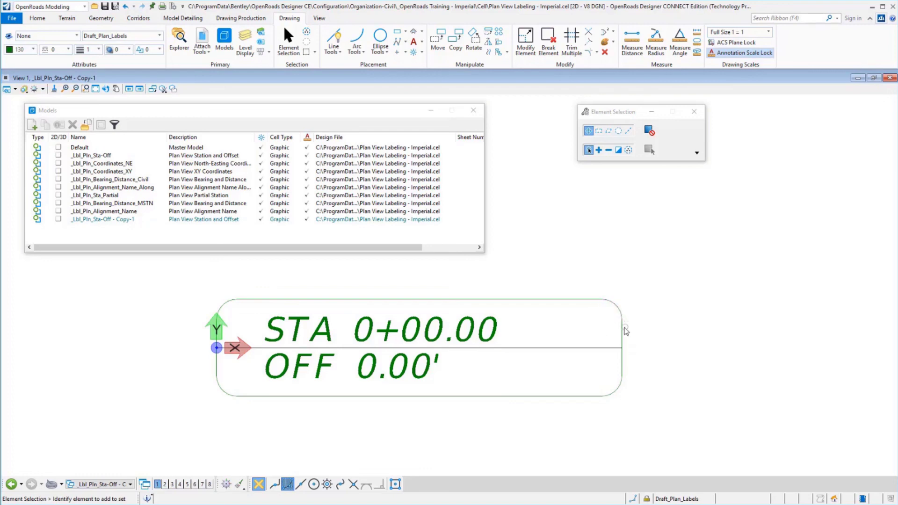
- Delete the rounded border's lines and corner arcs around the label, leaving the text and dividing line
left_click(618, 311)
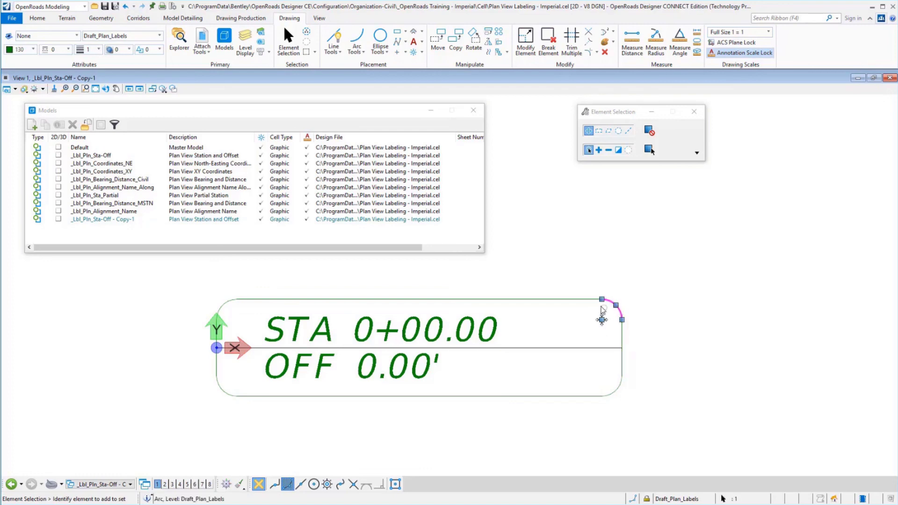
left_click(587, 302, "ctrl")
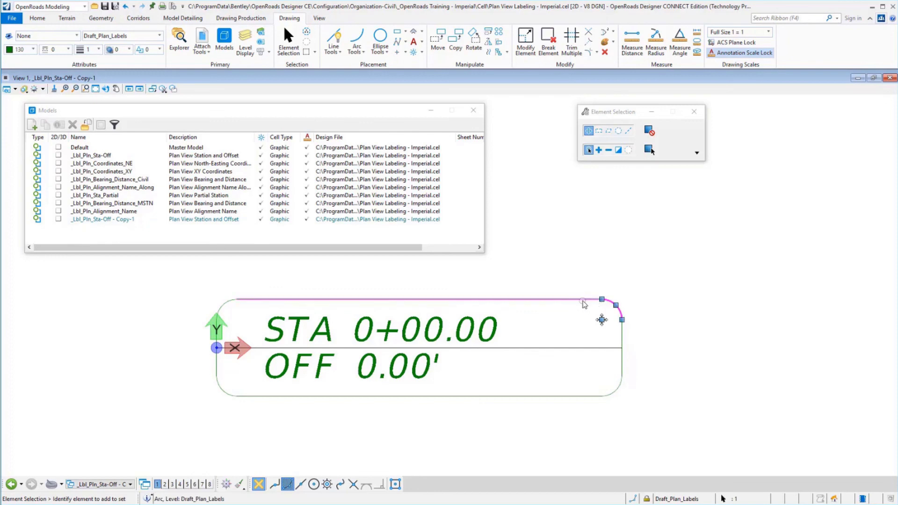
left_click(622, 338, "ctrl")
left_click(614, 391, "ctrl")
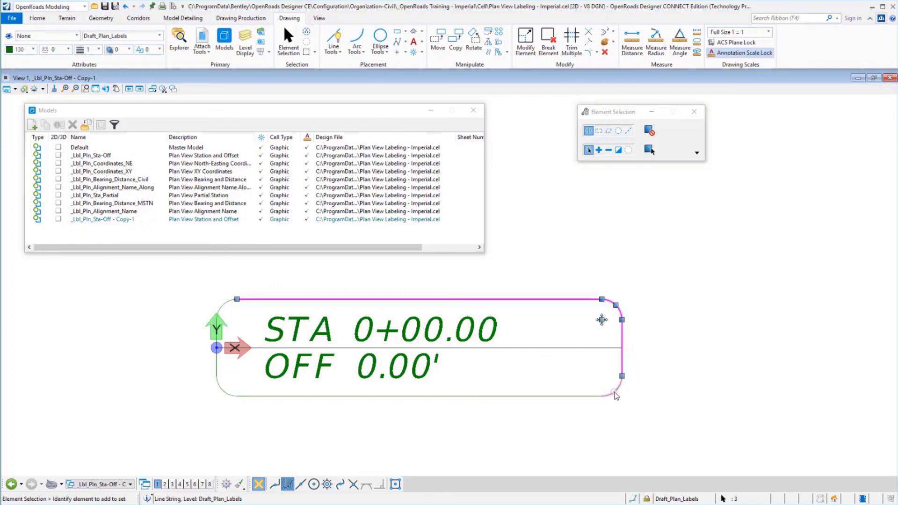
left_click(593, 396, "ctrl")
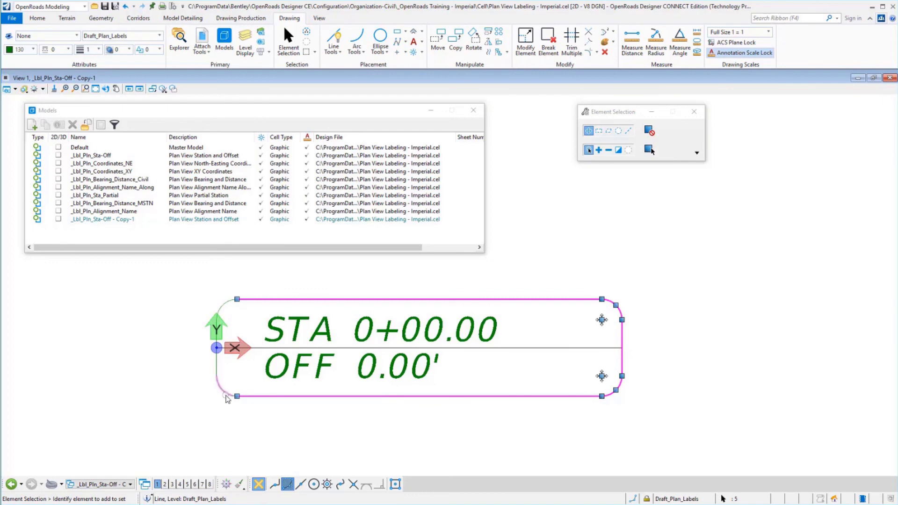
left_click(218, 381, "ctrl")
left_click(216, 361, "ctrl")
left_click(225, 304, "ctrl")
key("Delete")
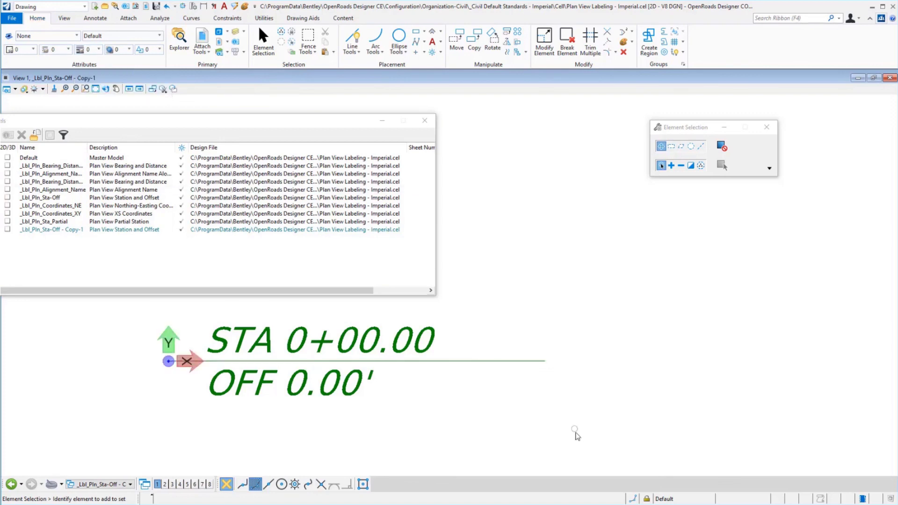
- Change the label text and dividing line to level Default with ByLevel color, style and weight
left_click_drag(566, 416, 121, 303)
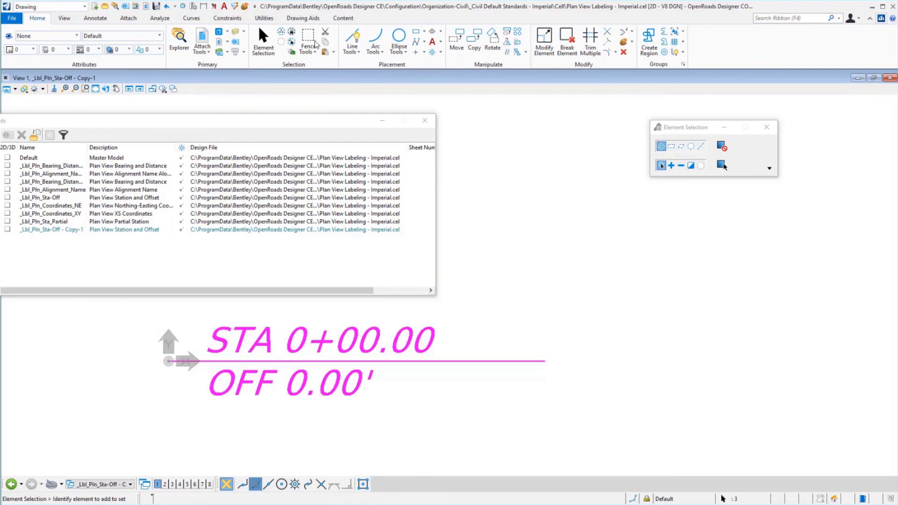
left_click(244, 7)
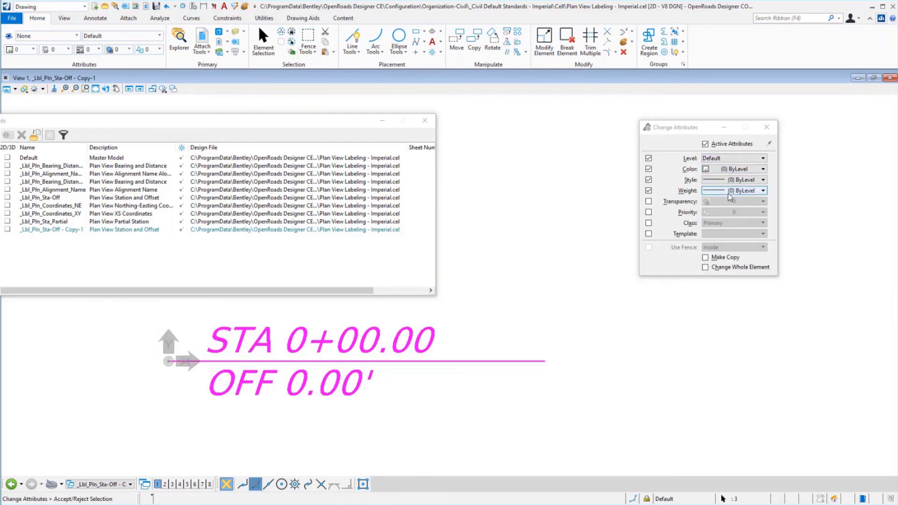
left_click(533, 266)
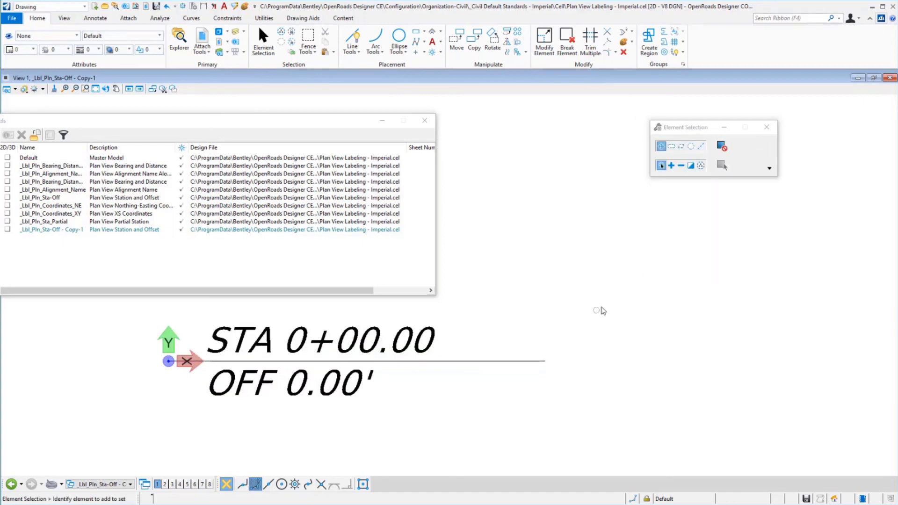